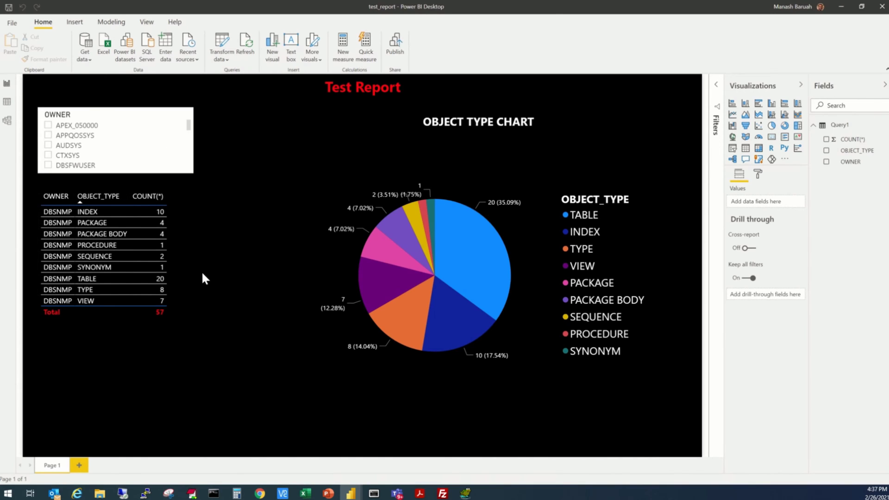
Add a new blank Page 2 next to the Page 1 tab
mouse_move(181, 187)
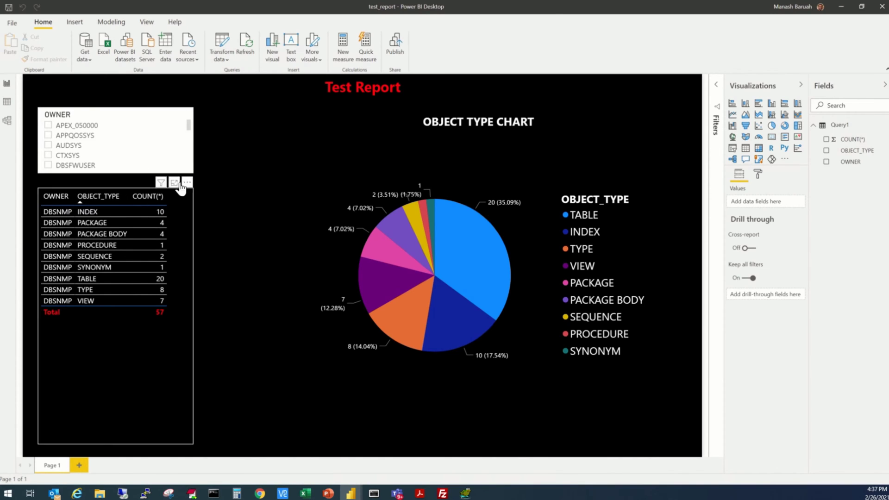
mouse_move(480, 185)
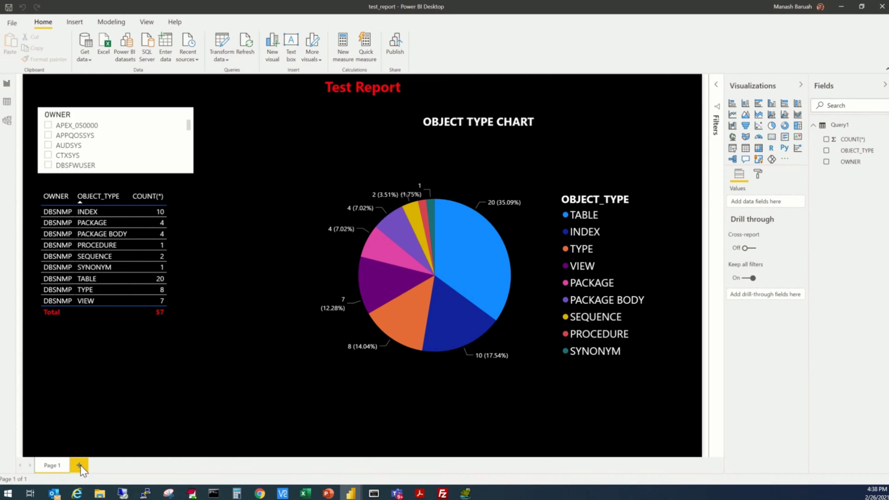
mouse_move(20, 446)
left_mouse_down()
mouse_move(28, 478)
mouse_move(91, 475)
mouse_move(102, 452)
mouse_move(16, 449)
left_mouse_up()
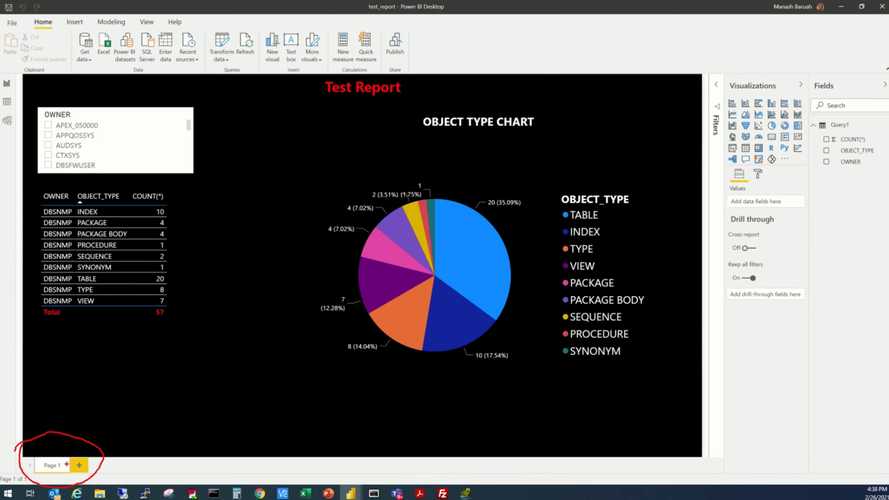
key("Escape")
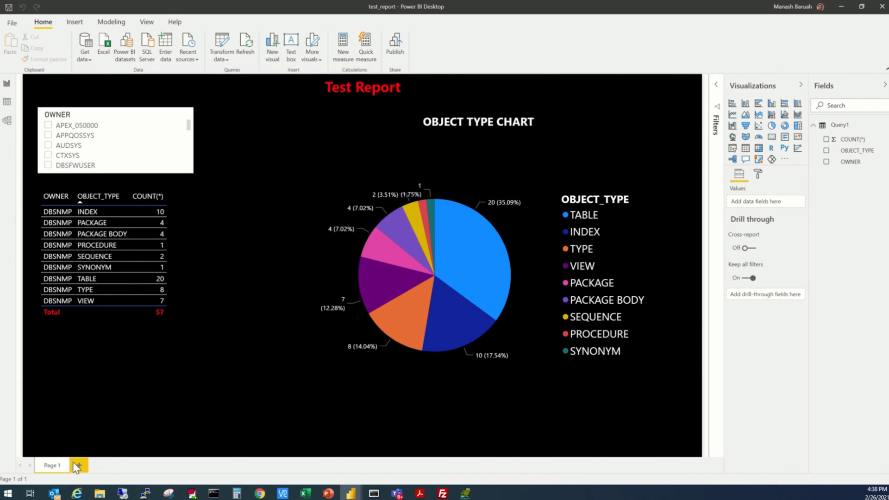
left_click(78, 465)
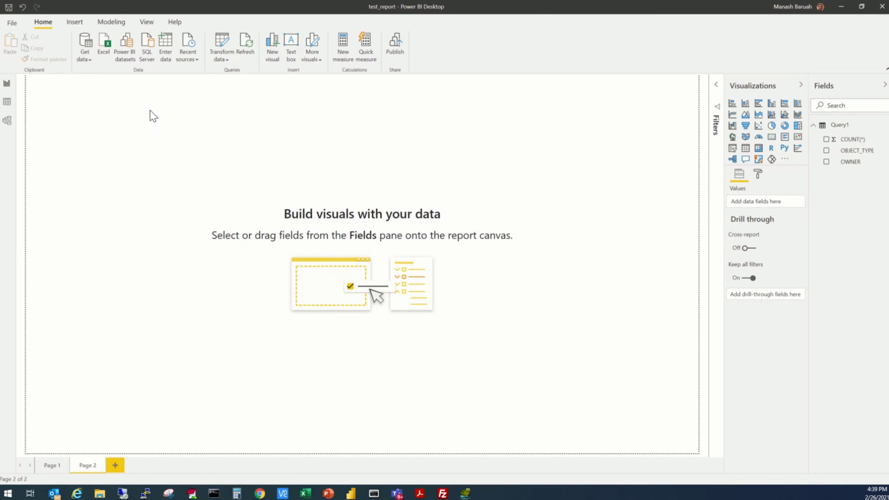
left_click(90, 61)
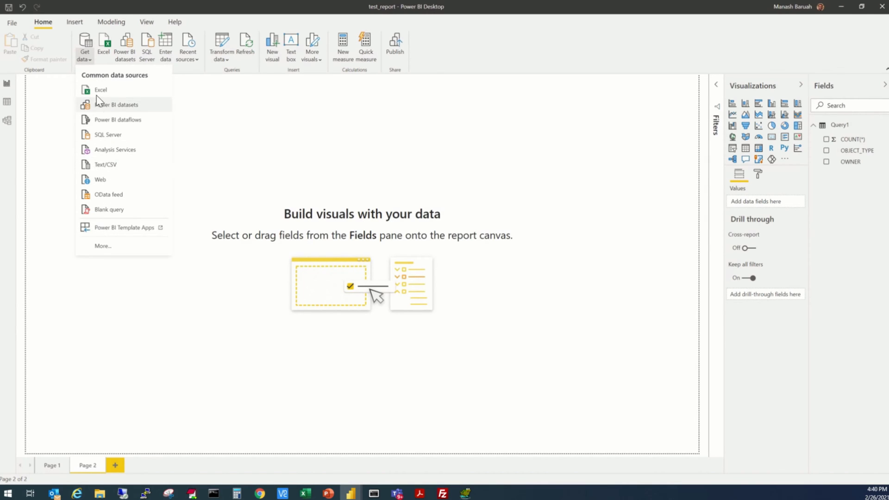
left_click(102, 247)
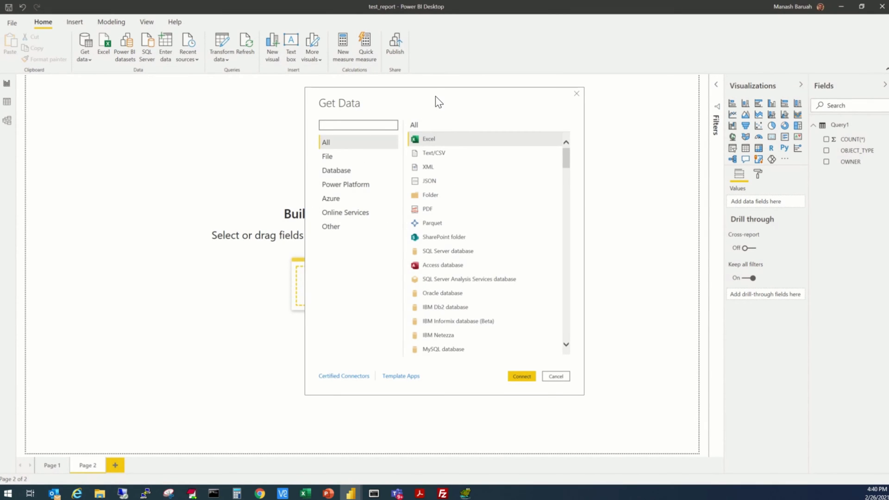
left_click_drag(435, 96, 346, 79)
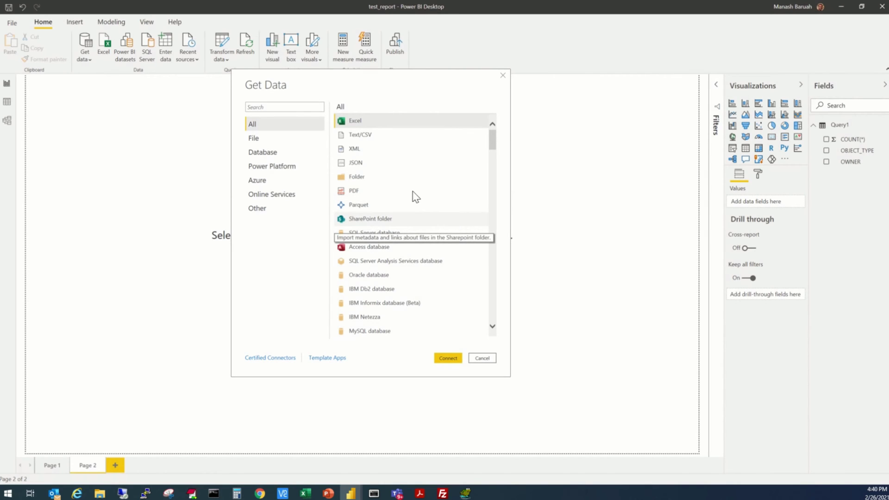
left_click(481, 359)
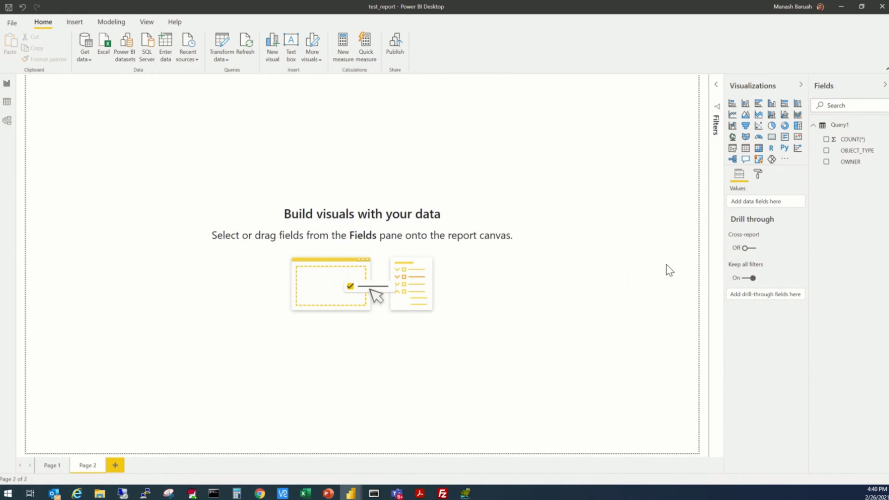
Open Query1 from the Fields pane's More options for editing in Power Query Editor
mouse_move(823, 96)
left_mouse_down()
mouse_move(806, 140)
mouse_move(859, 181)
mouse_move(867, 121)
mouse_move(816, 93)
left_mouse_up()
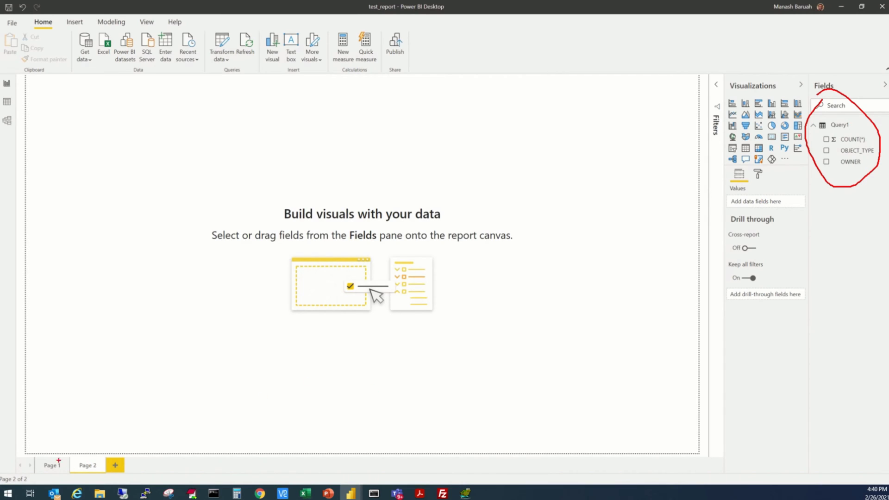
mouse_move(41, 466)
left_mouse_down()
mouse_move(60, 460)
mouse_move(31, 451)
left_mouse_up()
key("Escape")
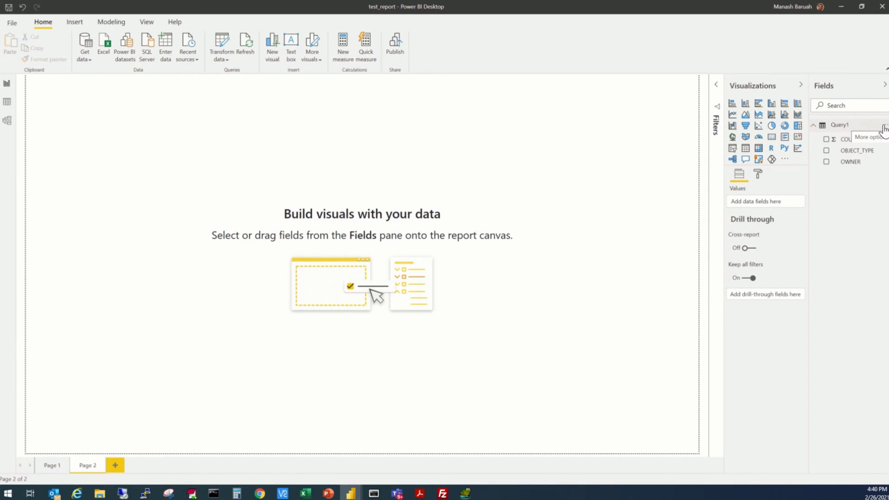
left_click(884, 126)
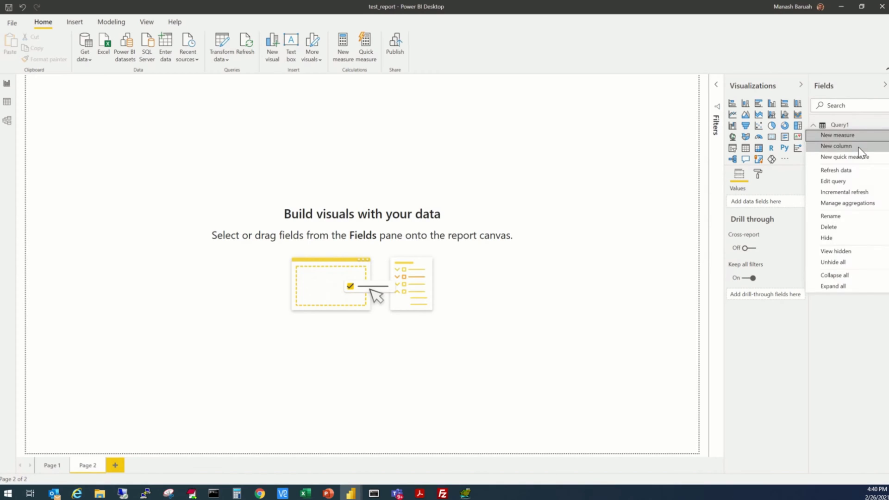
left_click(844, 184)
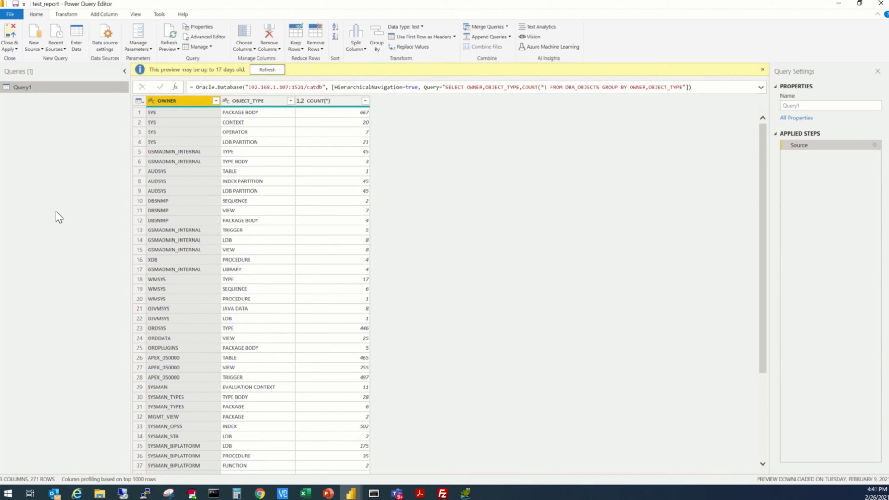
Start a new query from the recent Oracle source 192.168.1.107:1521/catdb to preview SYS index data
key("ctrl+2")
mouse_move(11, 76)
left_mouse_down()
mouse_move(2, 92)
mouse_move(37, 89)
mouse_move(14, 80)
left_mouse_up()
key("Escape")
right_click(38, 131)
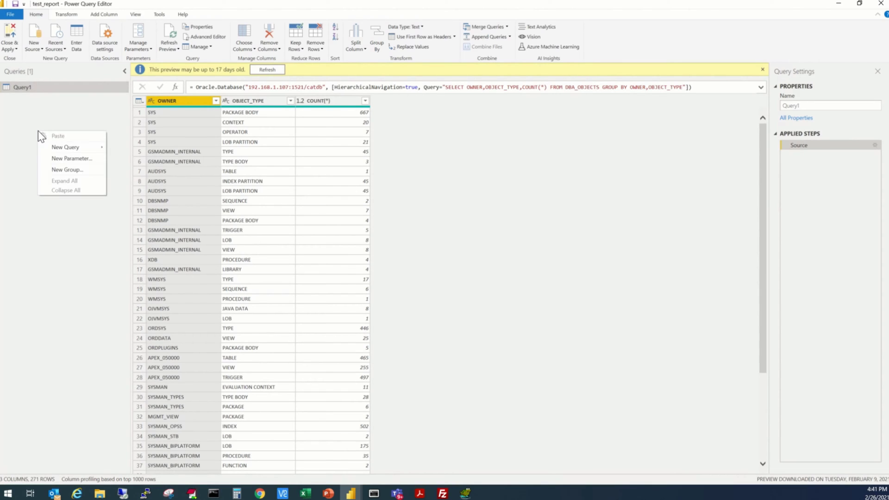
mouse_move(54, 147)
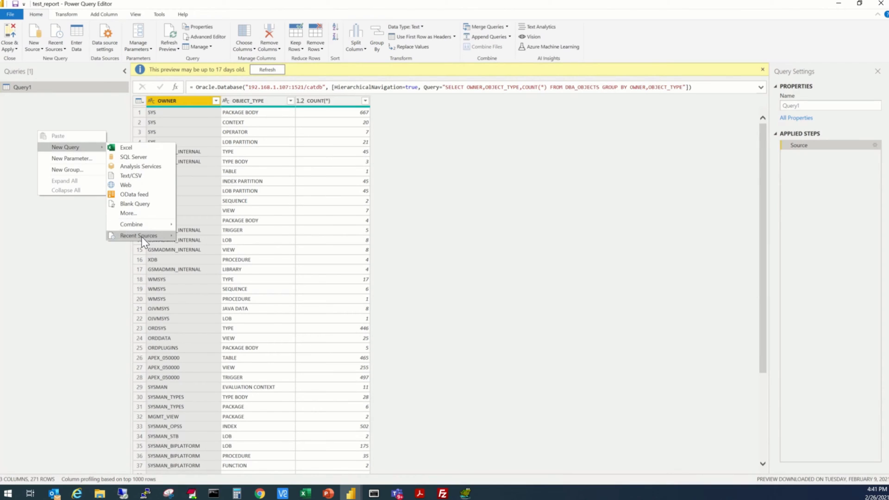
mouse_move(141, 236)
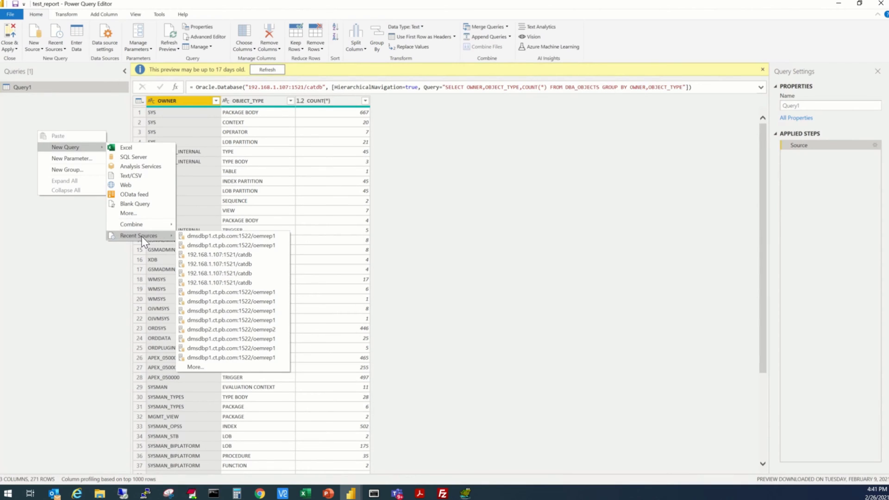
left_click(237, 254)
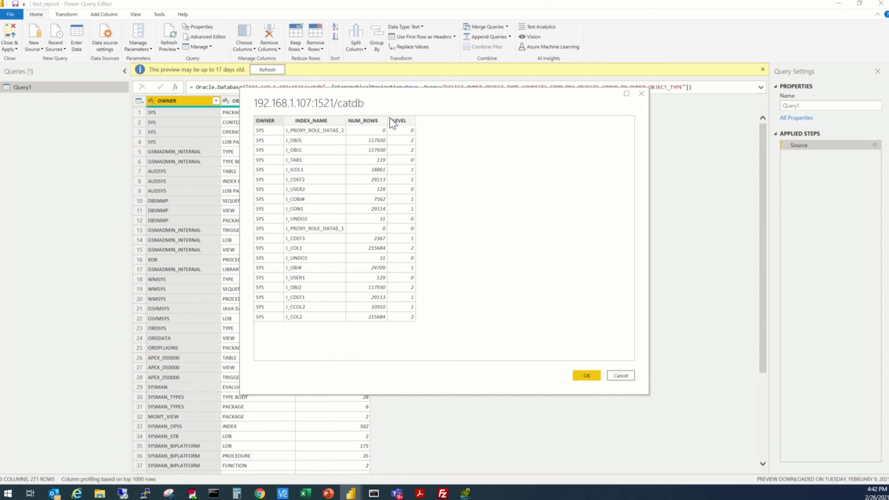
Accept the index preview and import it as Query2 with 20 SYS index rows
left_click(587, 377)
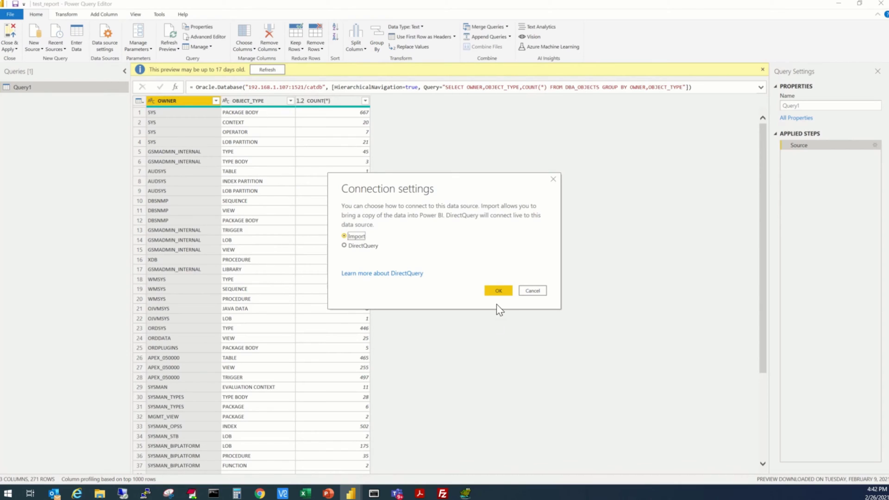
left_click(498, 291)
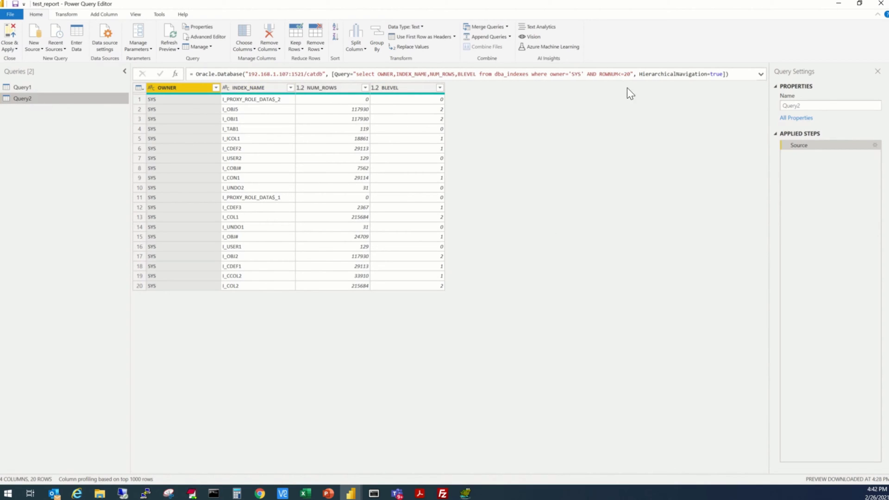
left_click(761, 74)
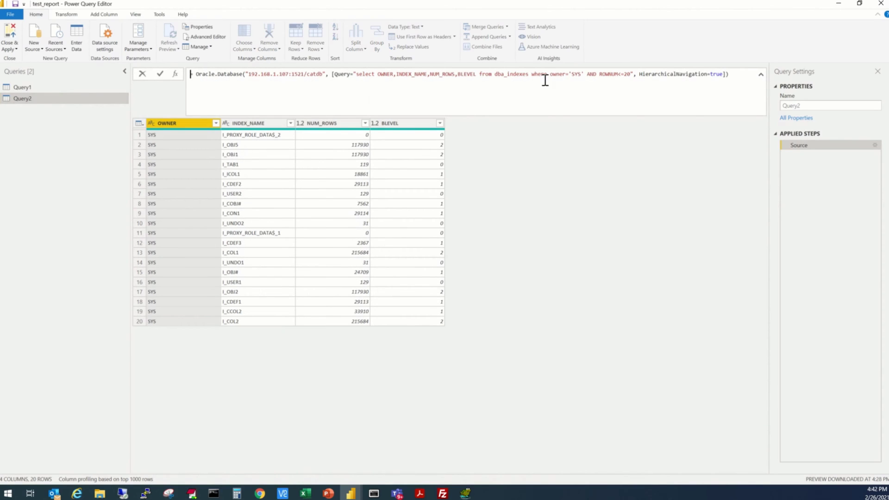
left_click_drag(357, 74, 631, 75)
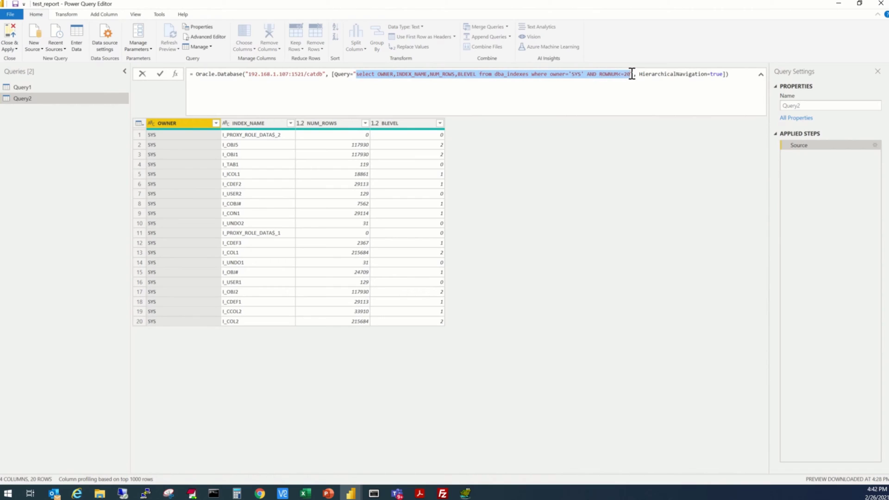
left_click(425, 95)
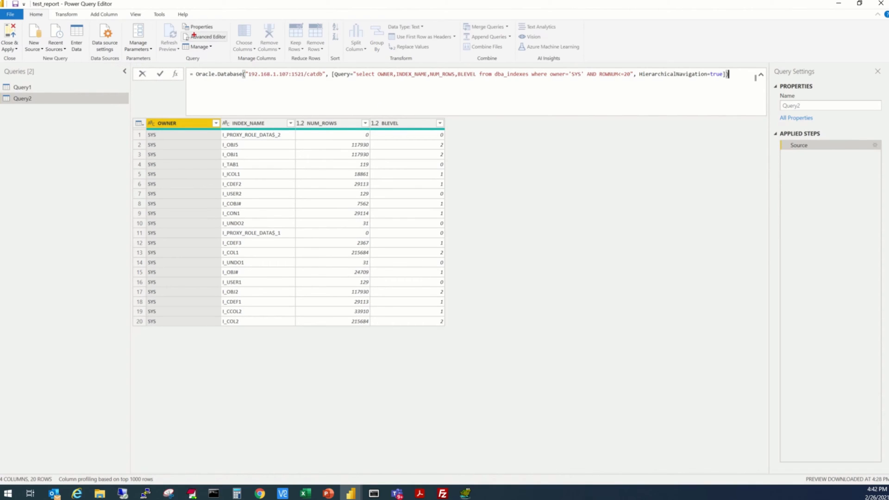
mouse_move(191, 34)
left_mouse_down()
mouse_move(226, 42)
mouse_move(218, 30)
mouse_move(191, 31)
left_mouse_up()
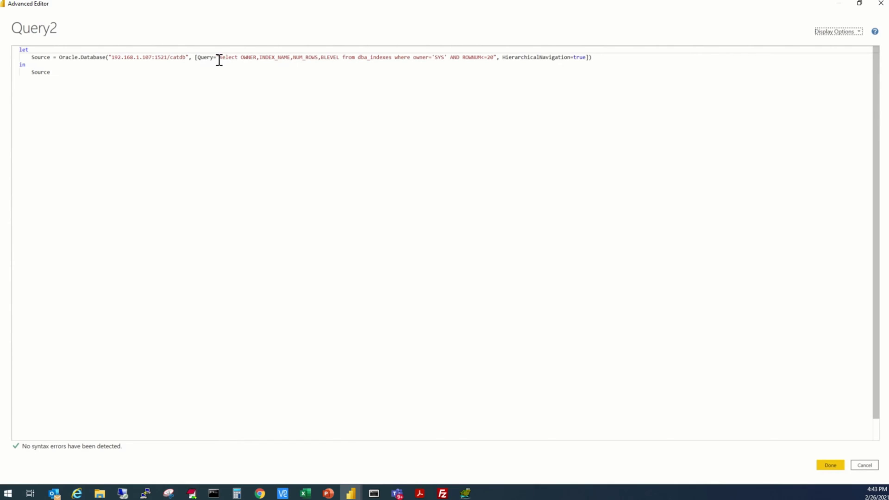
Replace the SQL with 'select index_name,row_num,blevel from dba_indexes where rownum<=20'
left_click_drag(220, 59, 494, 58)
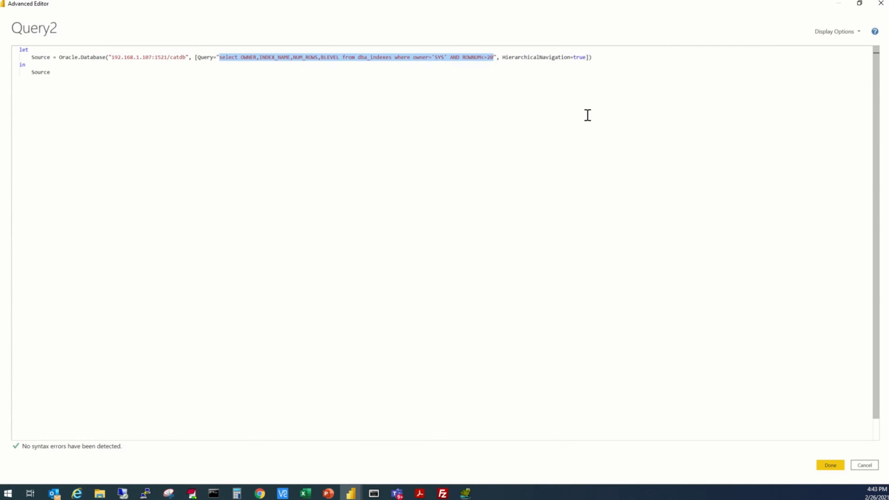
key("BackSpace")
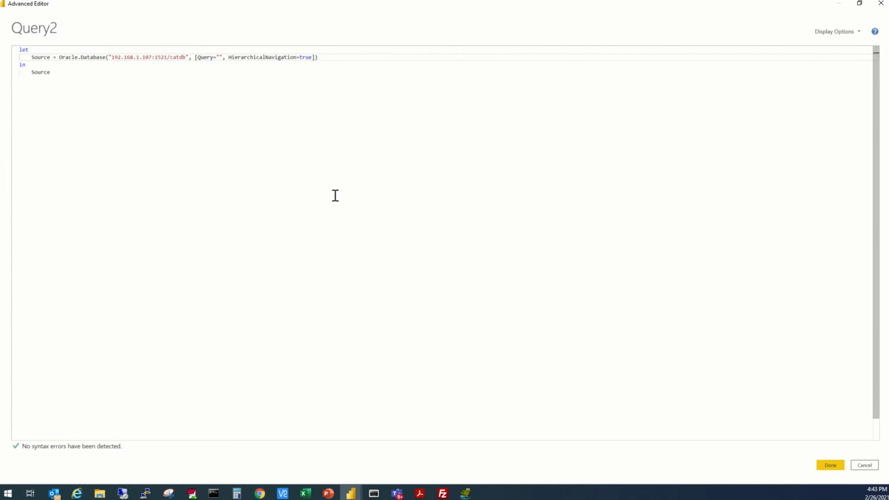
type("select")
type("index_n")
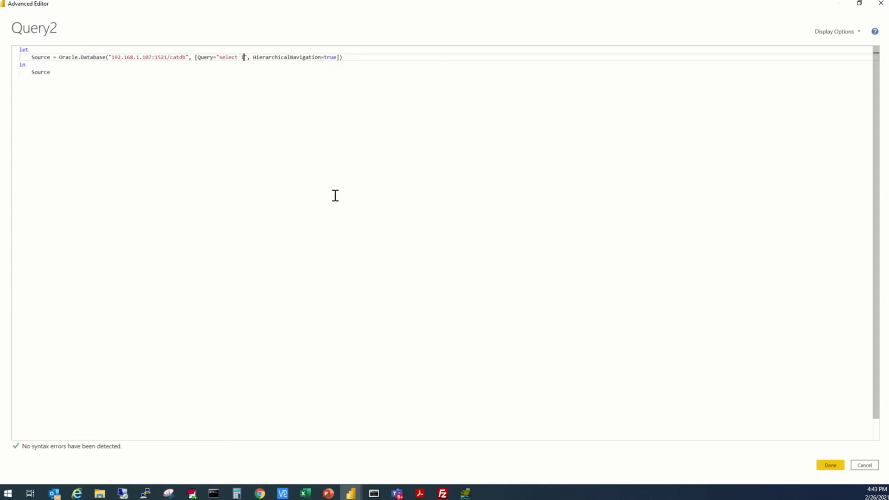
type("ame")
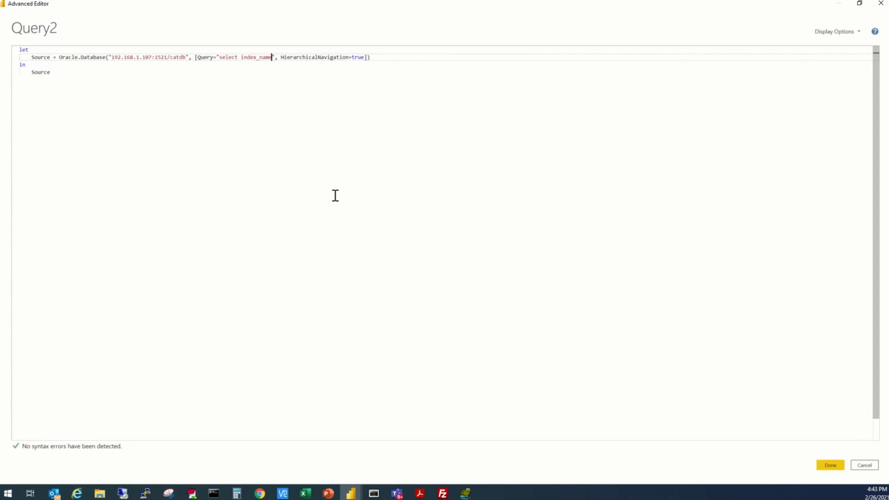
type(",ro")
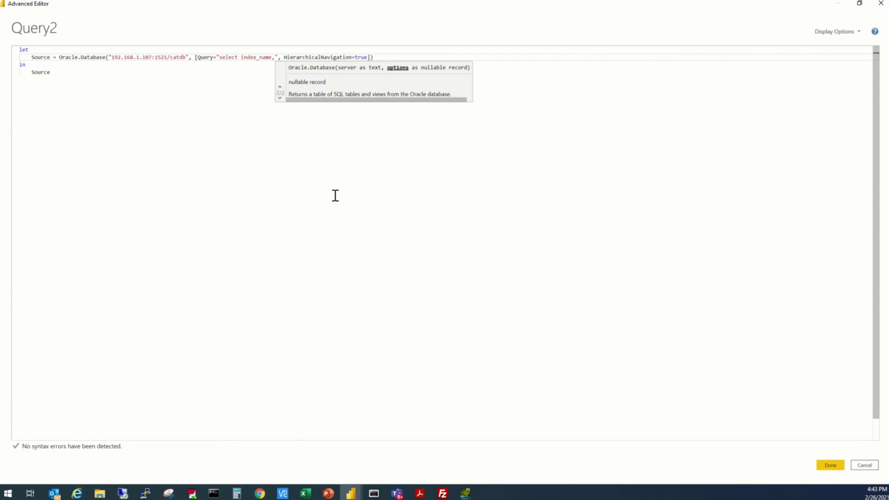
type("w")
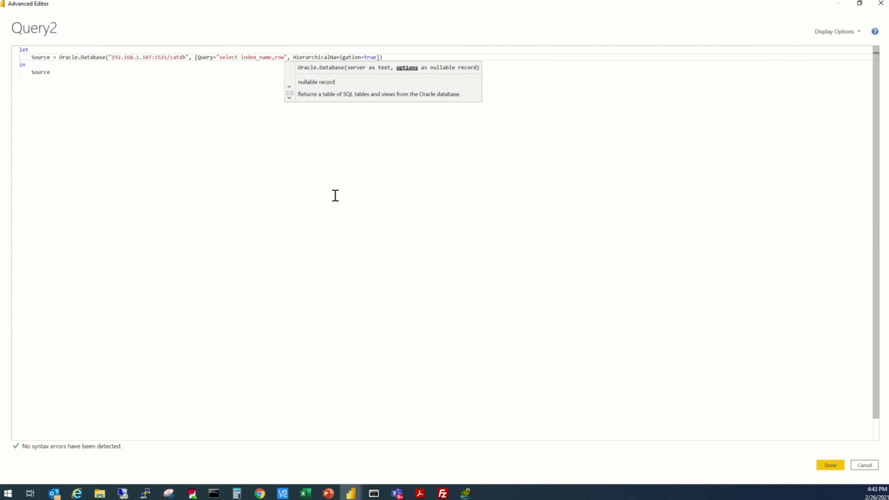
type("_num")
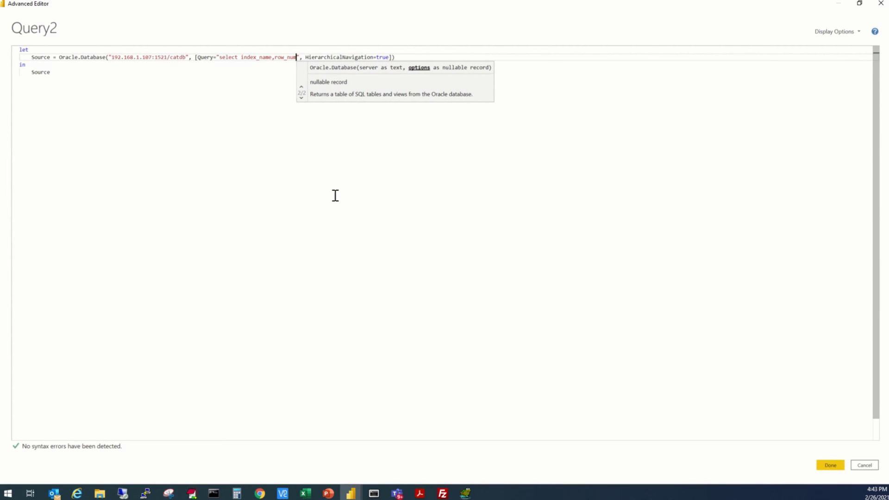
type(",blevel")
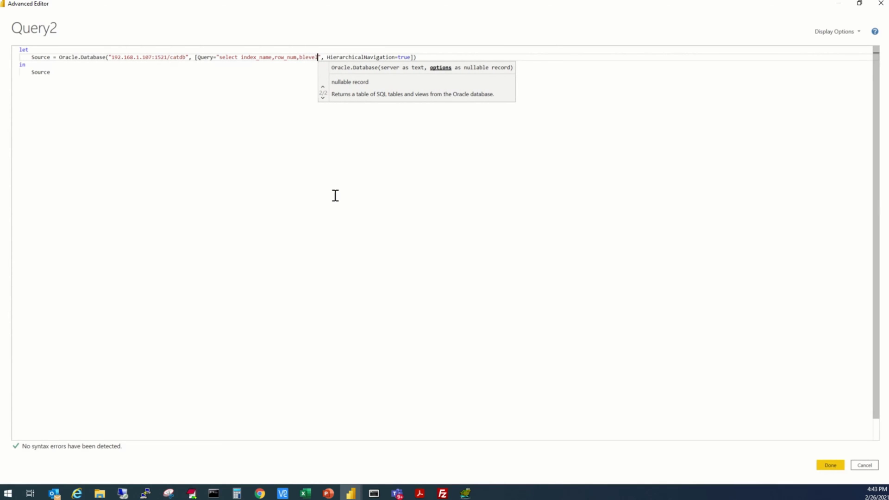
type(" from d")
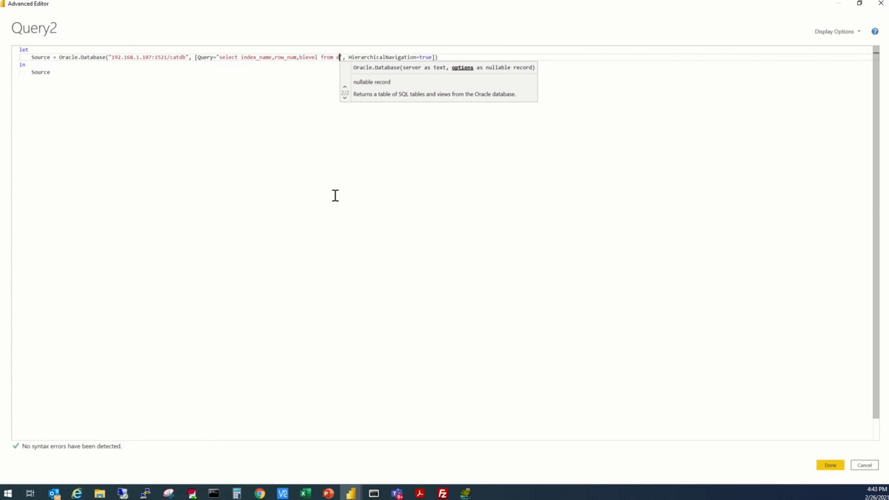
type("ba_ind")
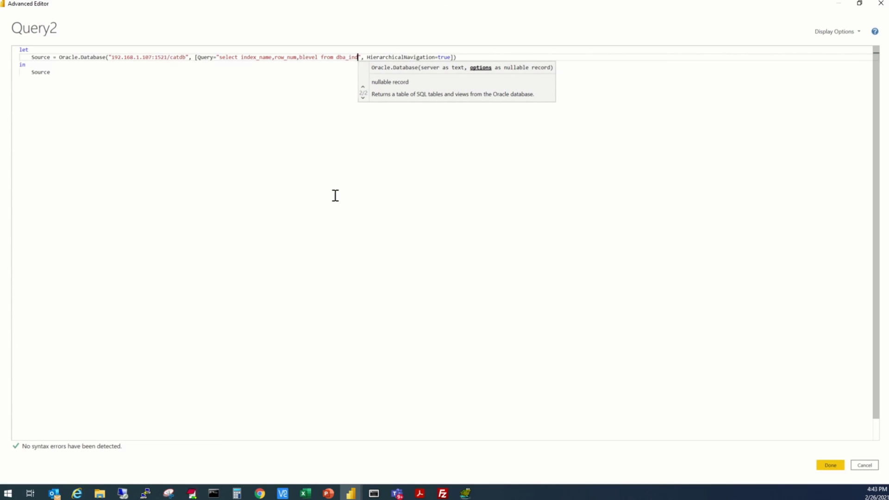
type("exes wh")
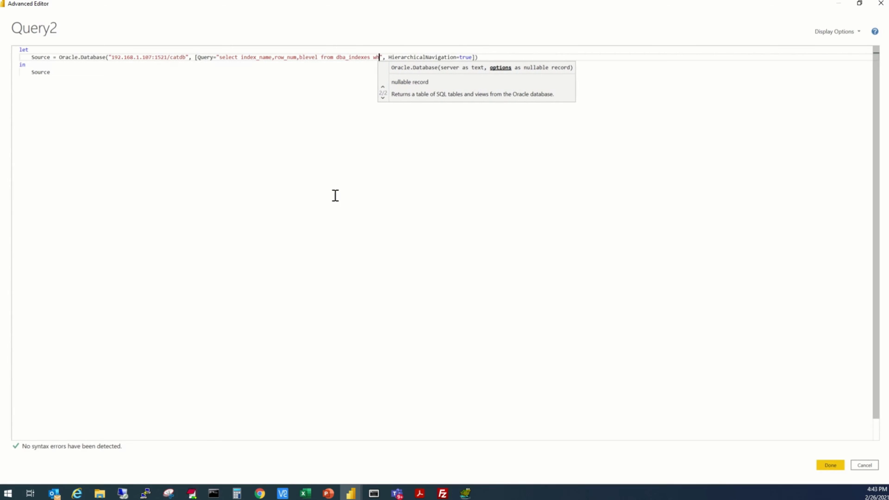
type("ere rownum")
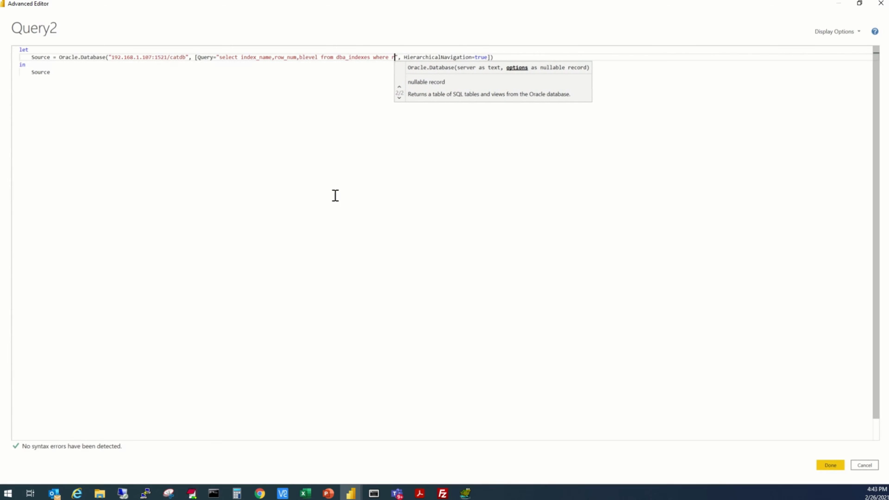
type("<")
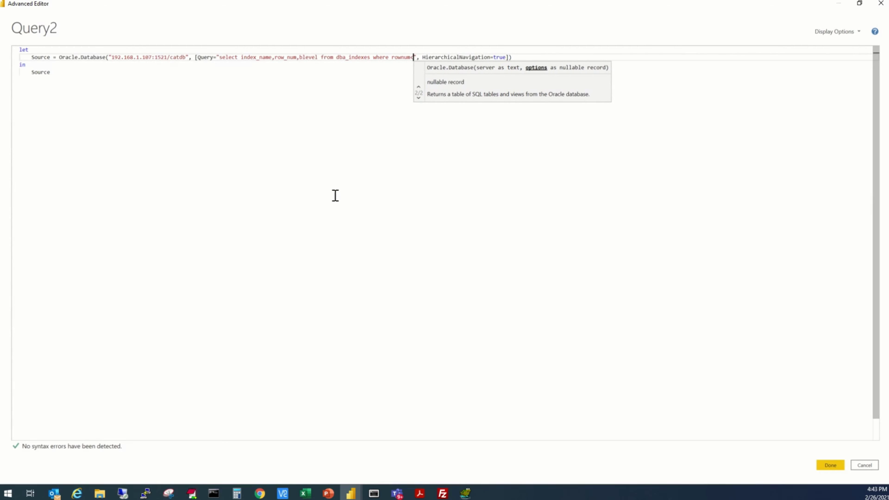
type("=")
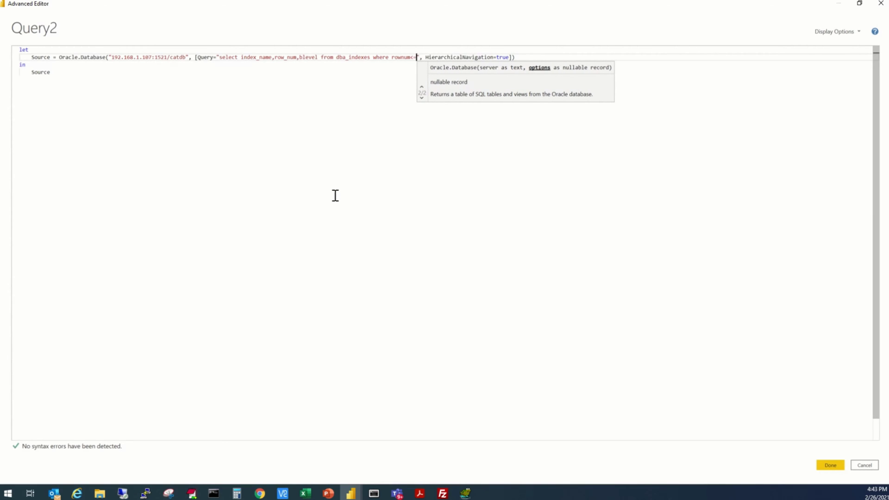
type("20")
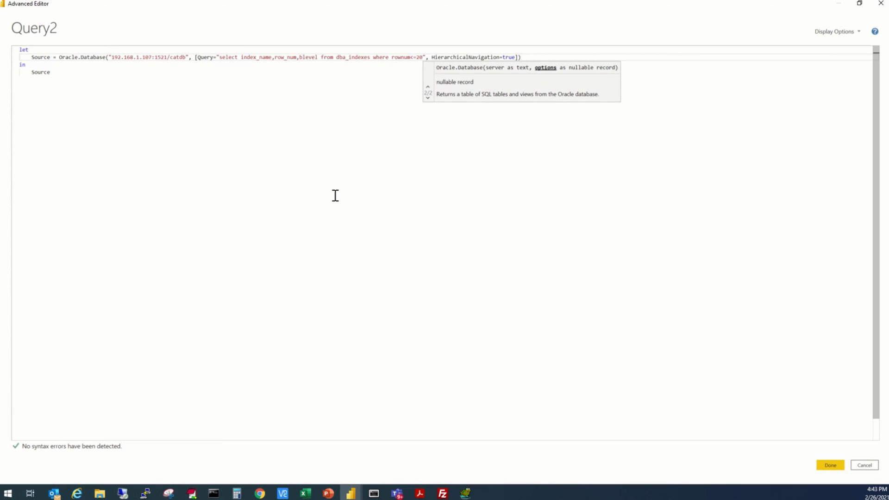
Correct the column name row_num to num_rows in the query
key("ctrl+Left")
key("ctrl+Left")
key("ctrl+Left")
key("ctrl+Left")
key("ctrl+Left")
key("ctrl+Left")
key("ctrl+Left")
key("ctrl+Left")
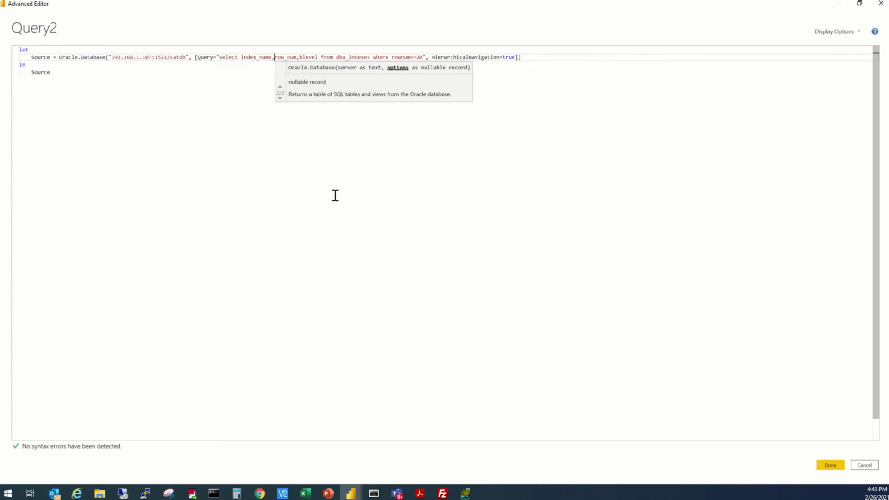
key("shift+Right")
key("shift+Right")
key("shift+Right")
key("shift+Right")
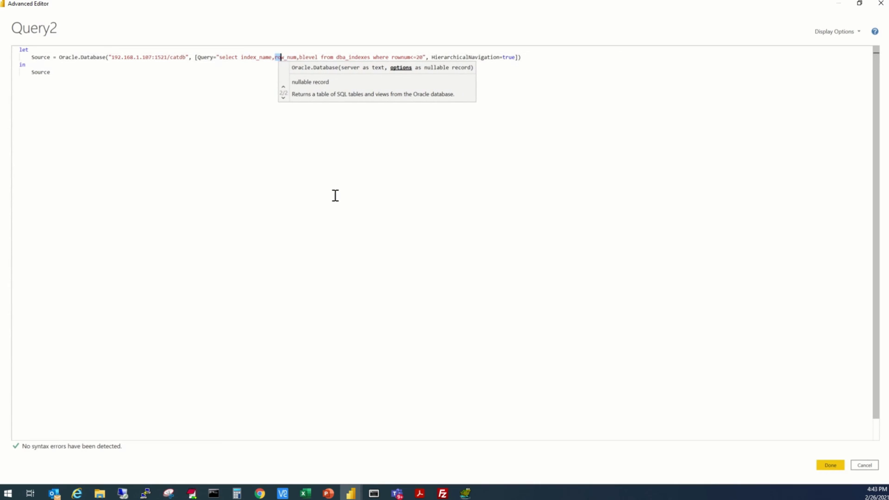
key("Delete")
key("Right")
key("Right")
key("Right")
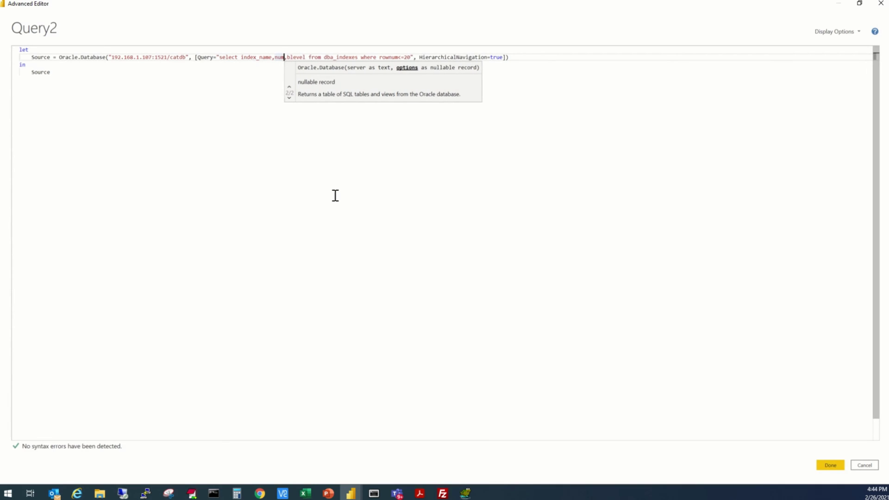
type("_rows")
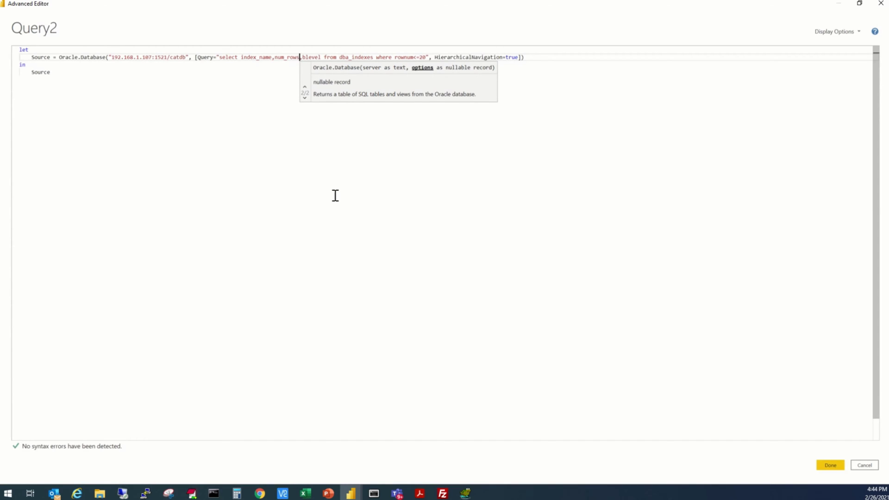
left_click(289, 196)
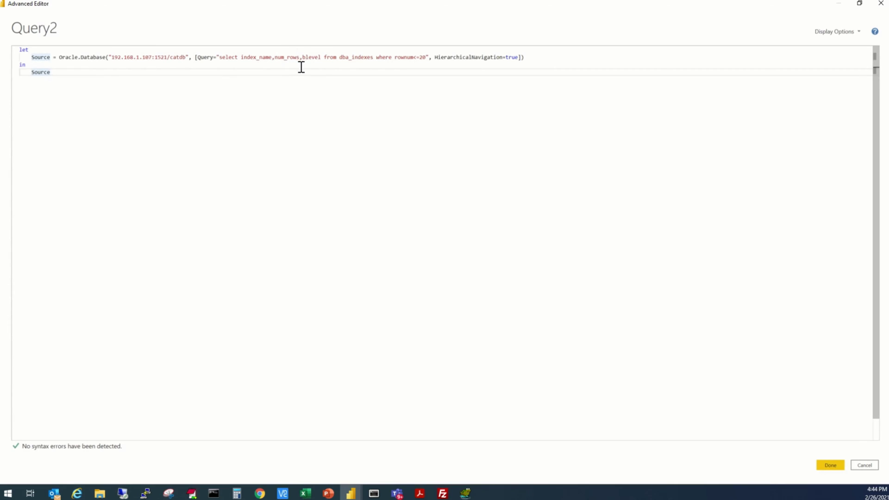
left_click_drag(303, 57, 321, 57)
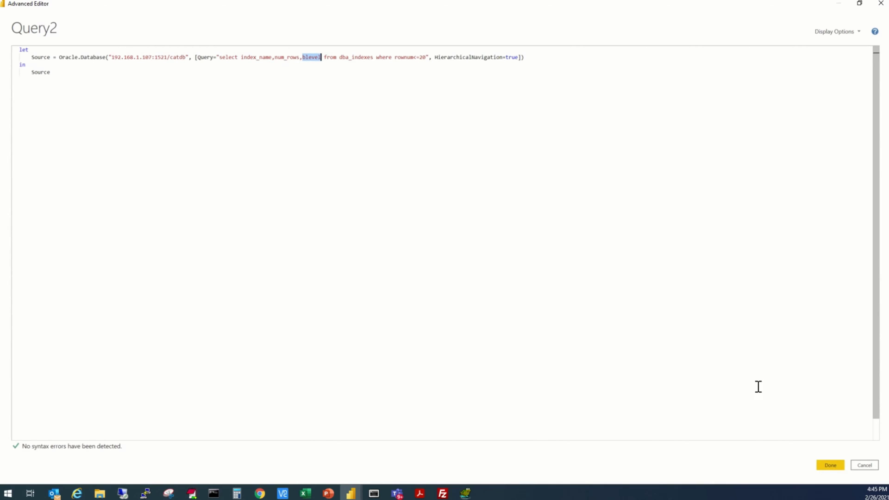
Approve and run the revised native query, previewing INDEX_NAME, NUM_ROWS and BLEVEL for 20 rows
left_click(828, 466)
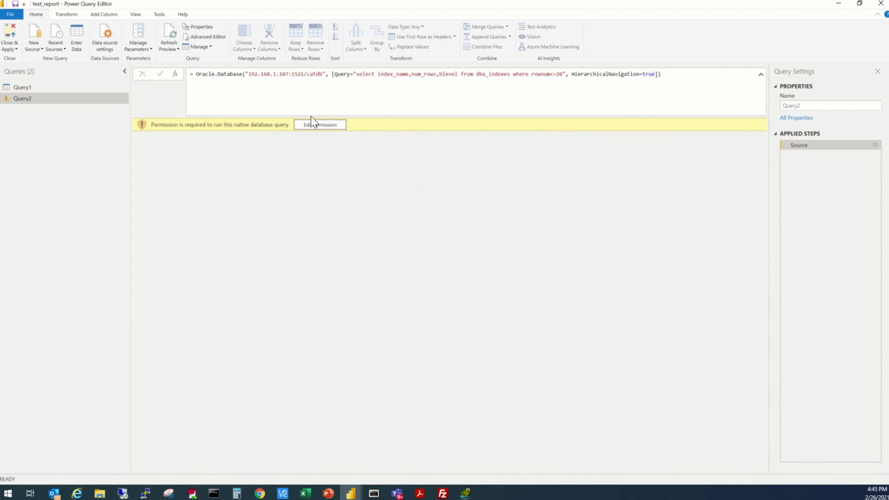
left_click(314, 126)
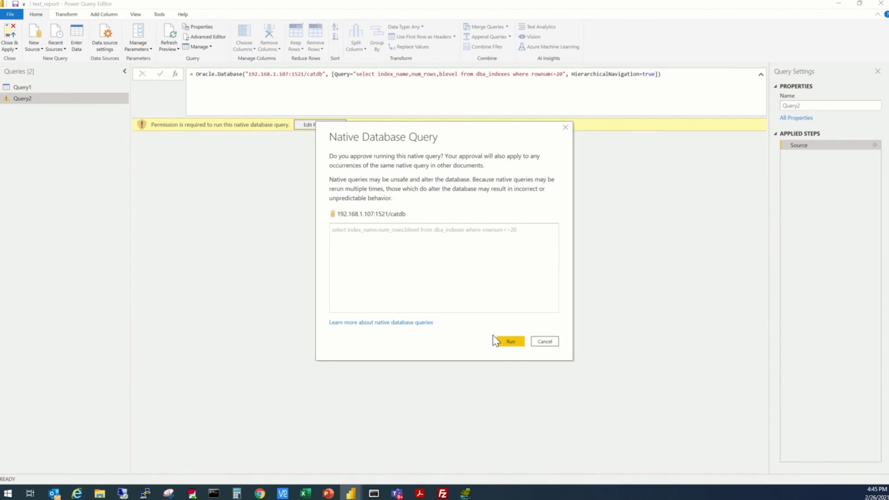
left_click(504, 345)
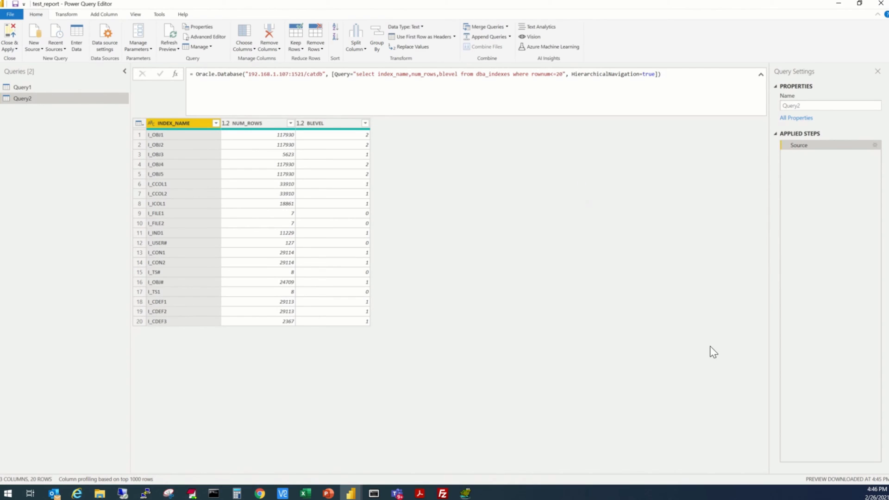
Apply the query changes and expand Query2 to reveal its BLEVEL, INDEX_NAME and NUM_ROWS fields
left_click(880, 8)
left_click(448, 261)
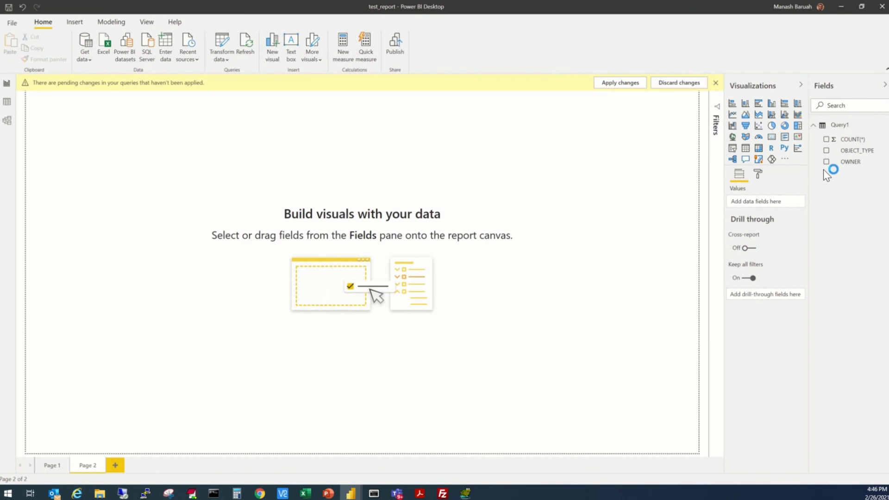
left_click(616, 84)
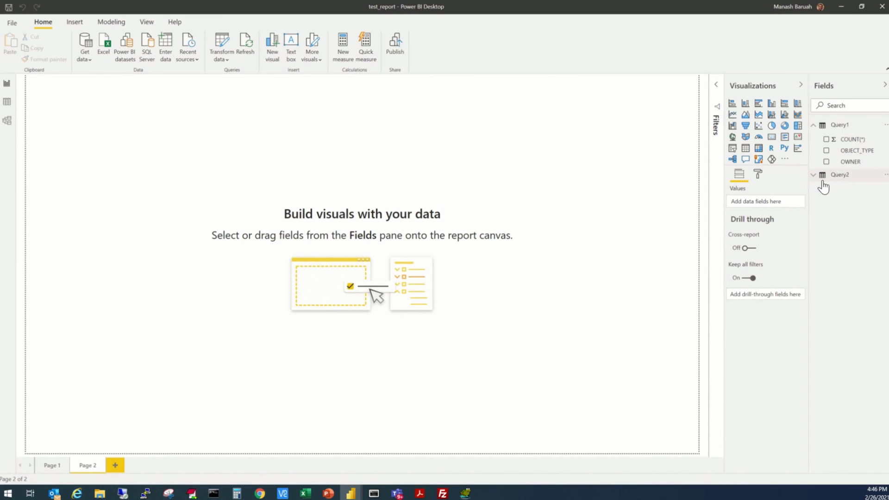
left_click(822, 175)
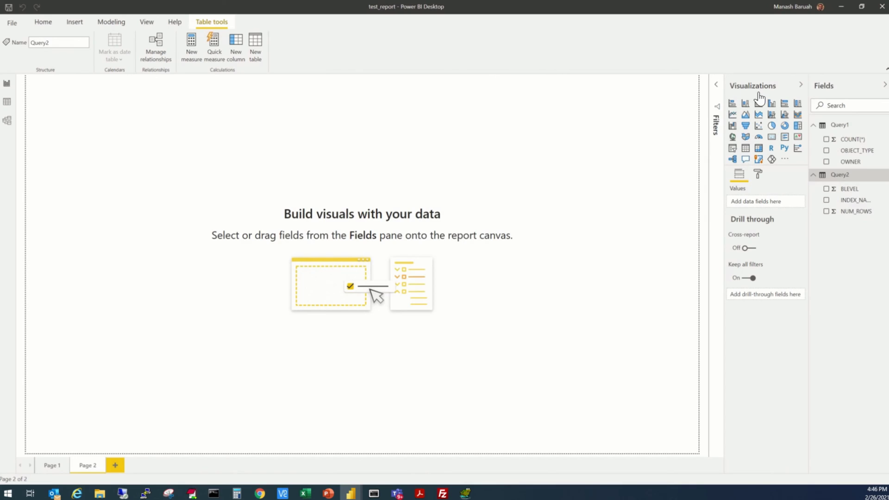
Add a table visual with INDEX_NAME, NUM_ROWS and BLEVEL columns
left_click(744, 148)
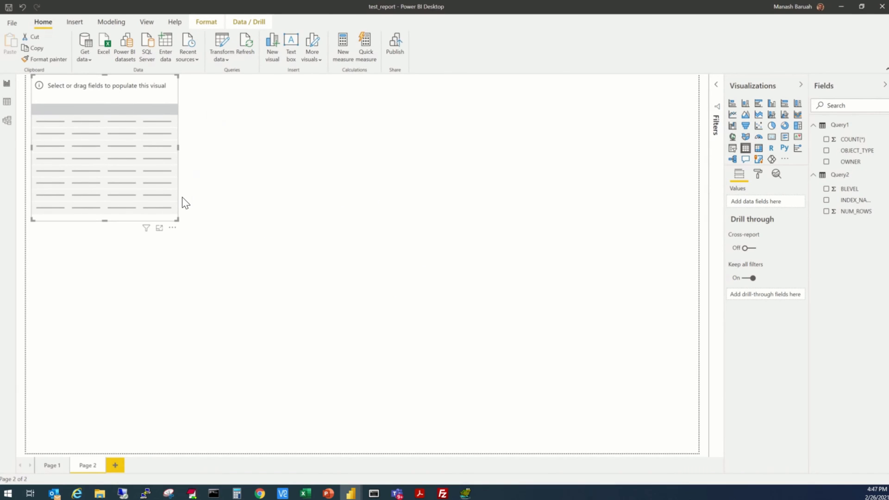
left_click_drag(176, 234, 482, 315)
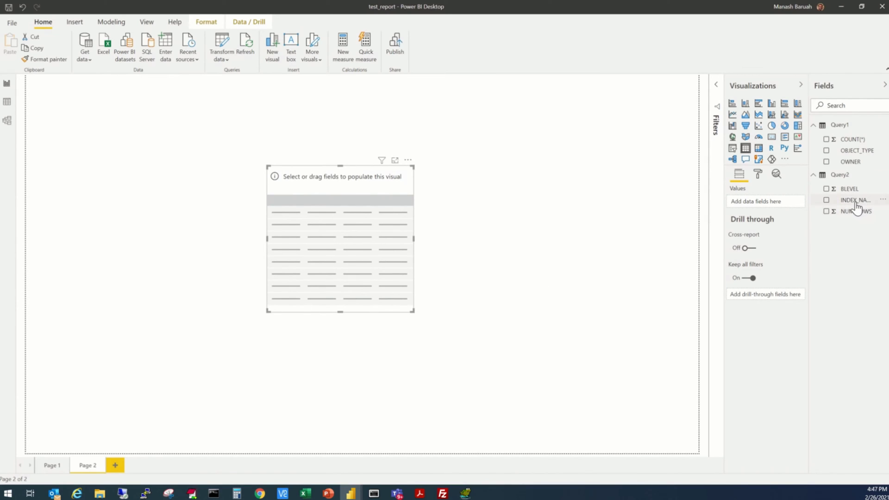
left_click_drag(762, 224, 319, 227)
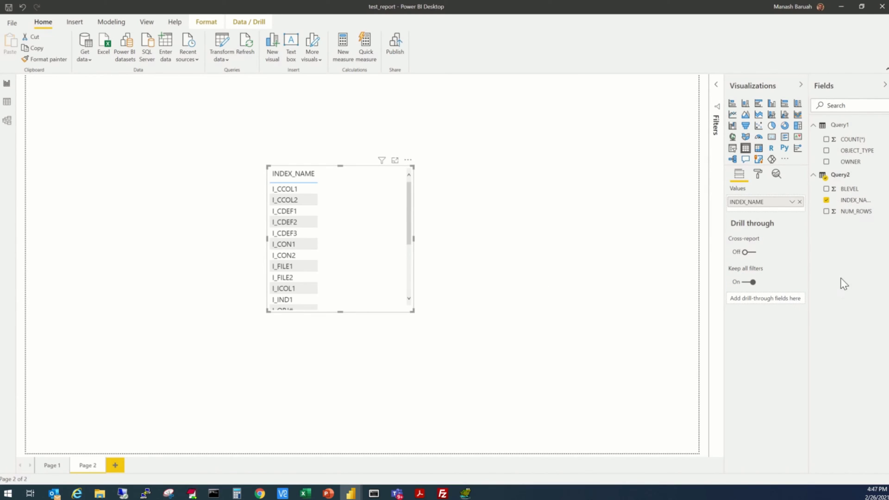
left_click_drag(855, 213, 352, 217)
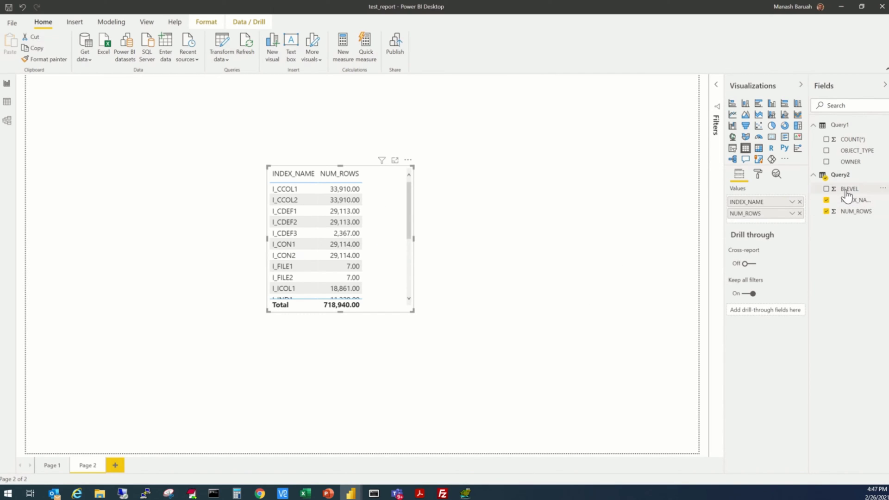
left_click_drag(848, 190, 378, 209)
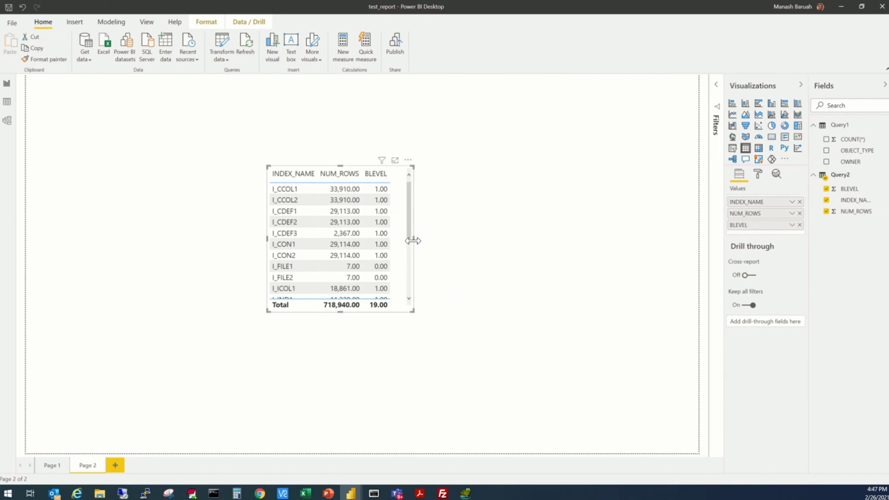
Enlarge and reposition the table so all 20 rows and the totals are visible
left_click_drag(501, 253, 457, 238)
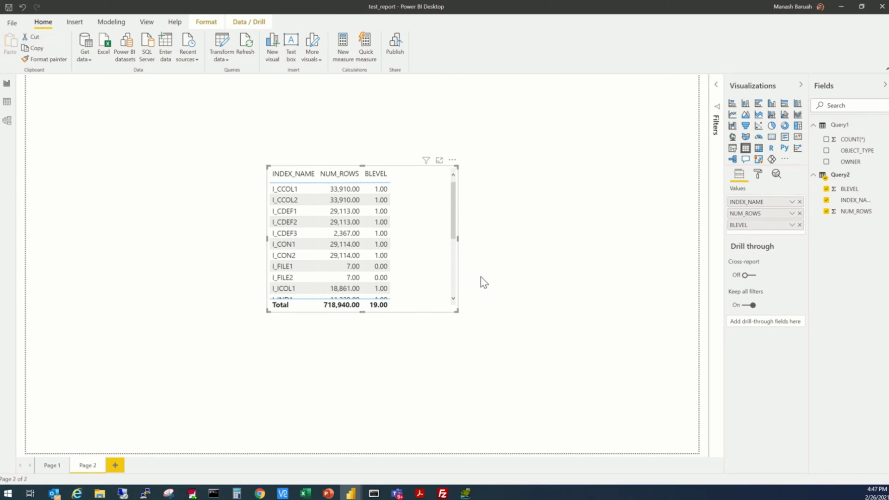
left_click_drag(456, 311, 401, 419)
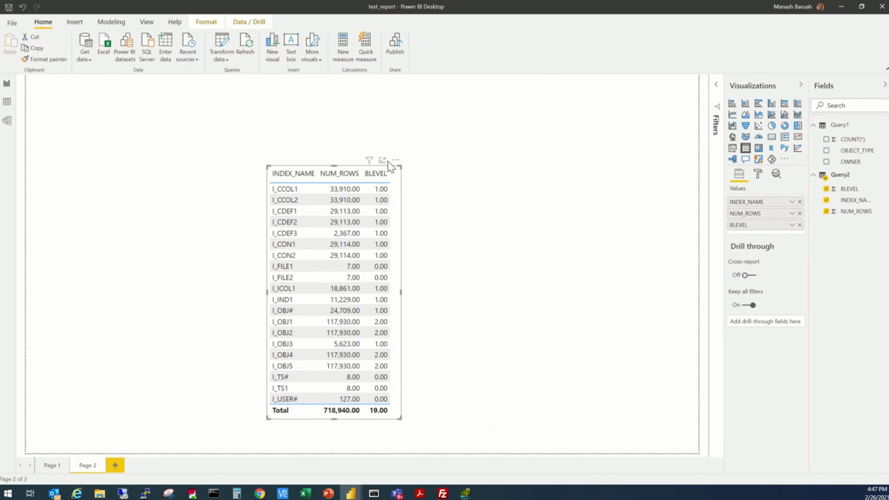
left_click_drag(393, 165, 421, 135)
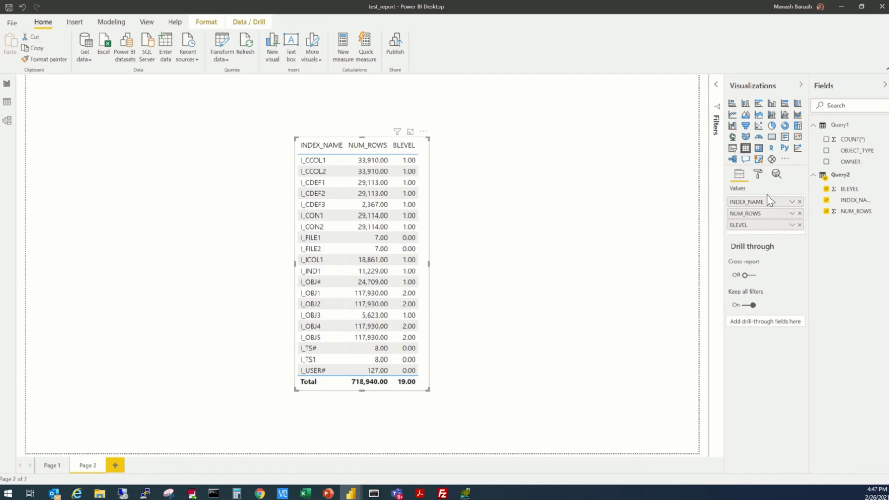
left_click(758, 175)
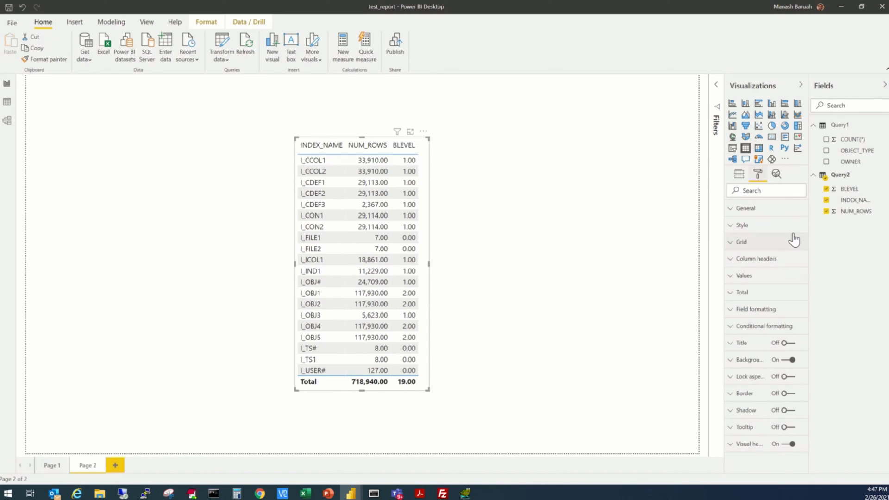
Set value decimal places to 0 for both the NUM_ROWS and BLEVEL columns
left_click(740, 309)
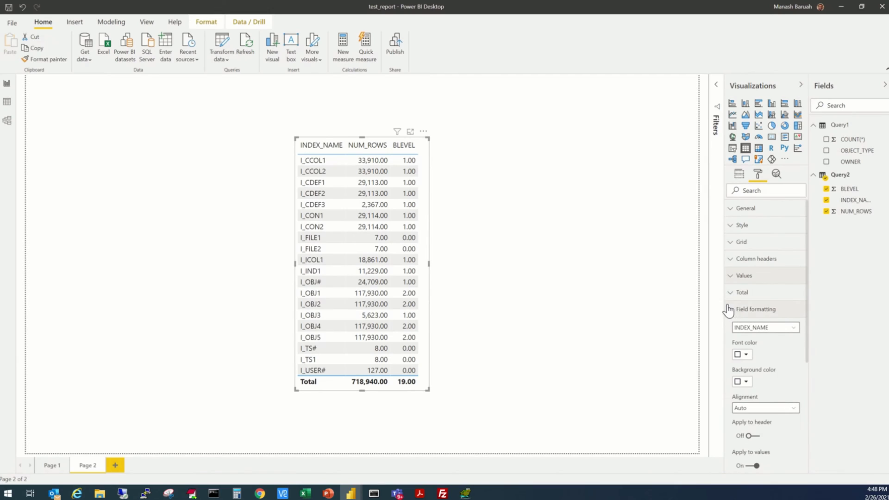
left_click(795, 330)
left_click(766, 348)
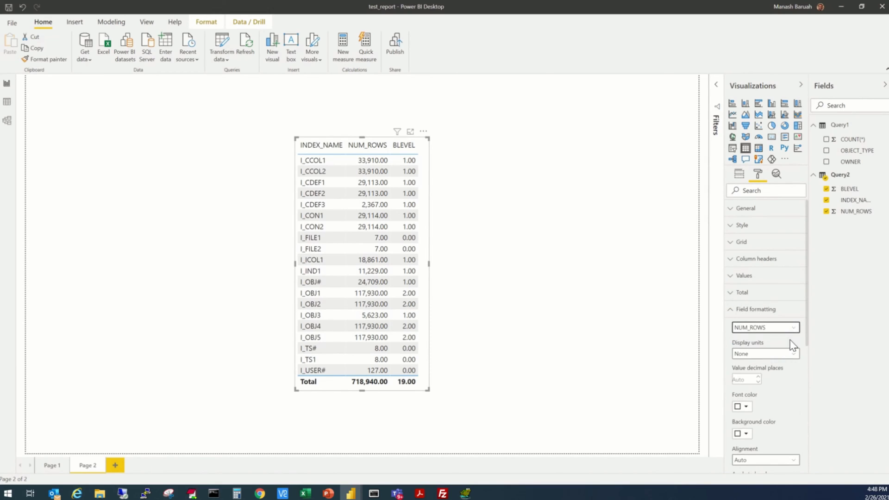
scroll(804, 352, "down", 3)
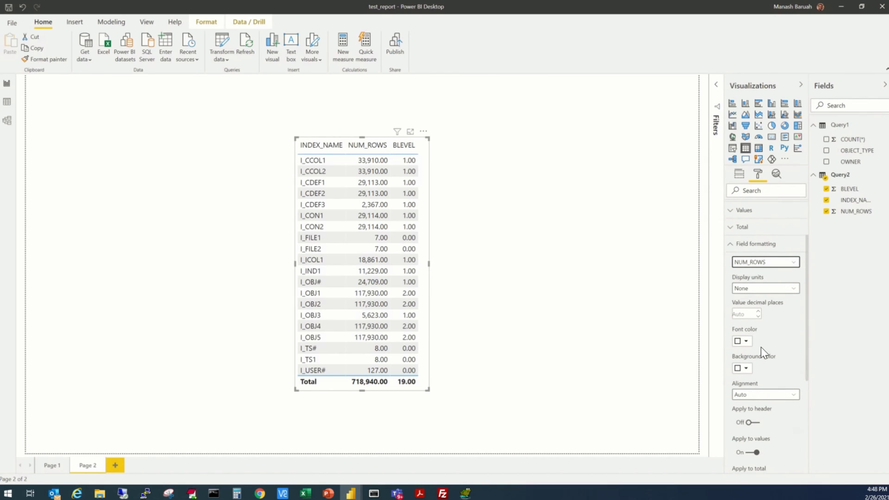
left_click(741, 317)
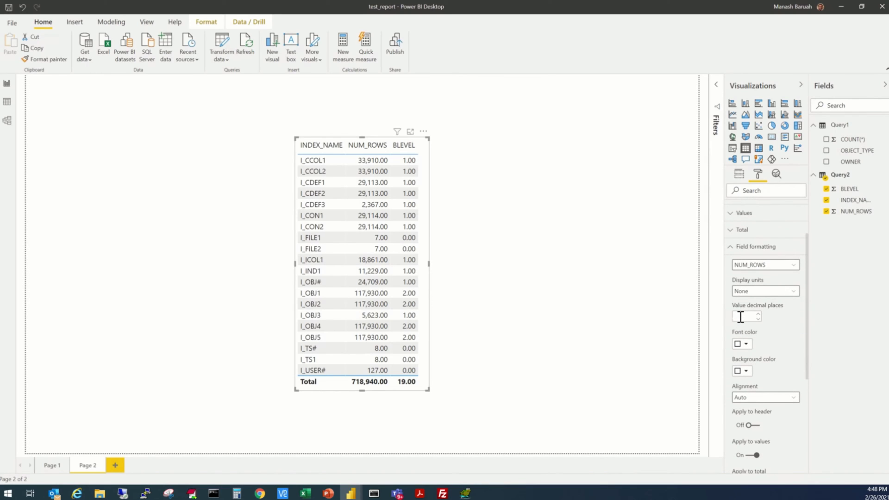
type("0")
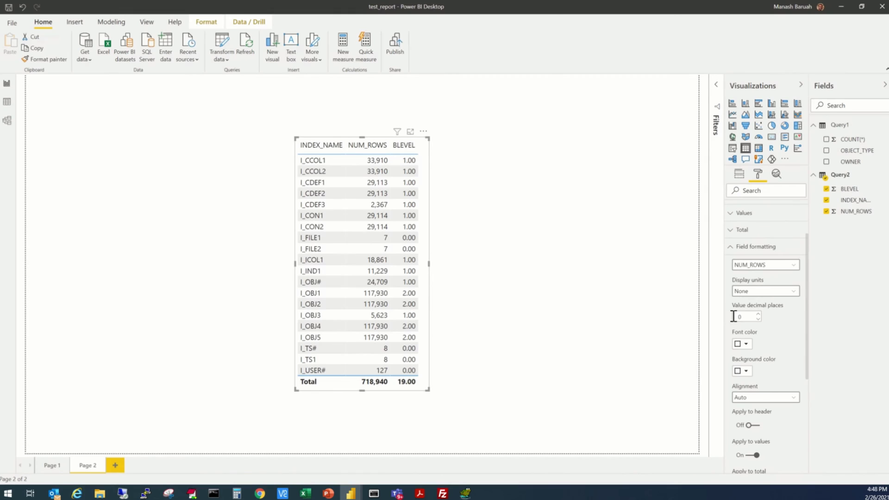
left_click(764, 265)
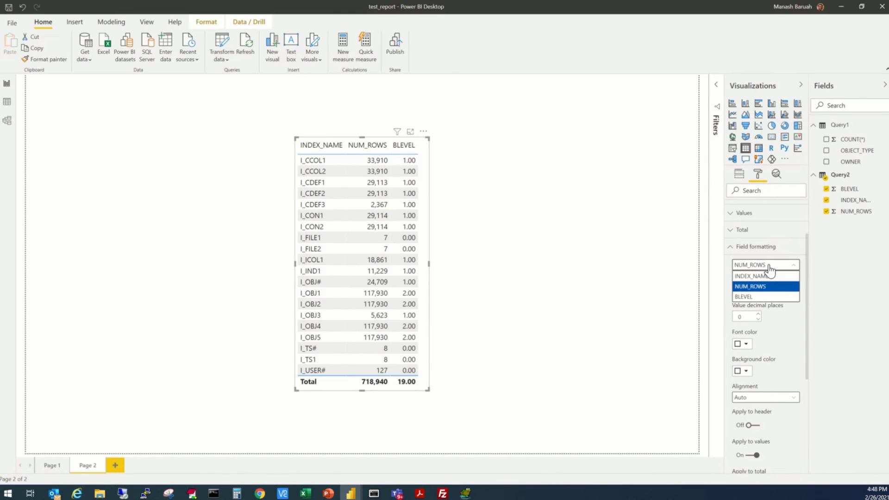
left_click(750, 295)
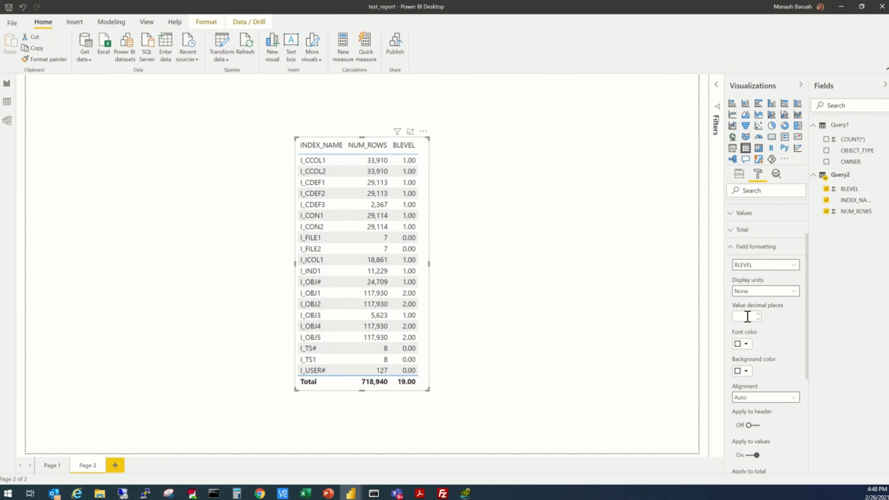
type("0")
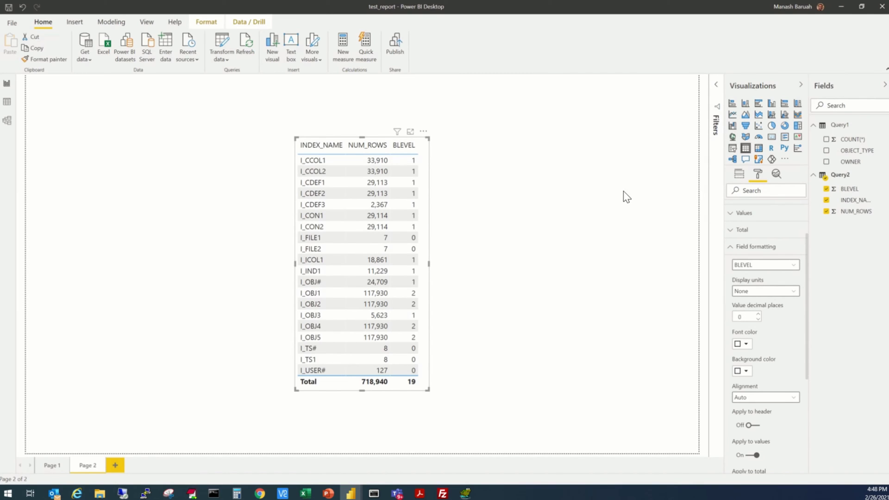
left_click(439, 265)
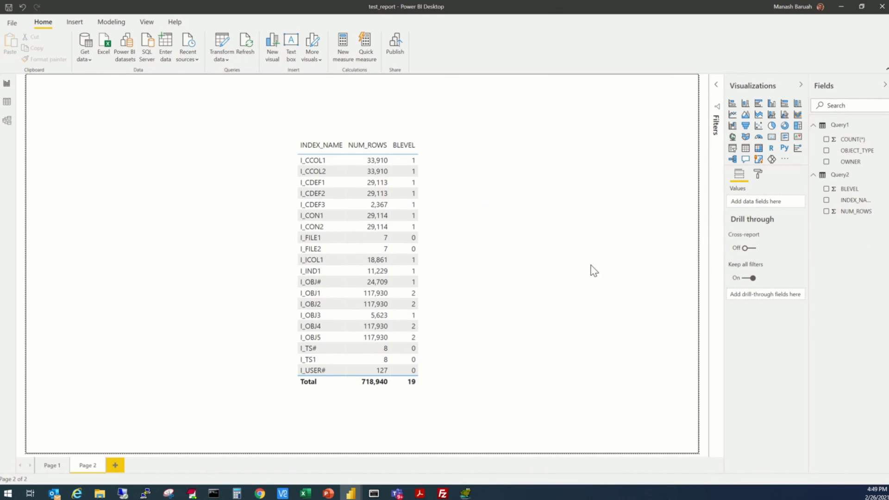
Turn on background colour conditional formatting for NUM_ROWS and open its advanced controls
left_click(351, 387)
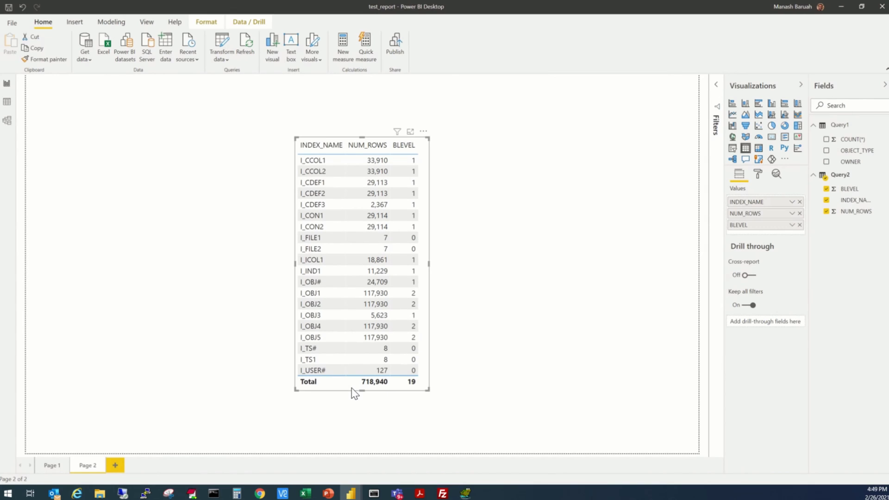
left_click(758, 175)
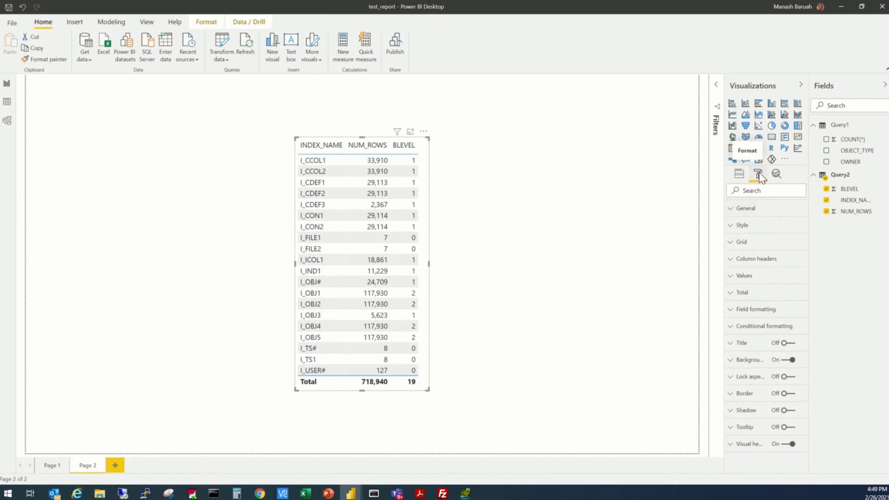
left_click(730, 329)
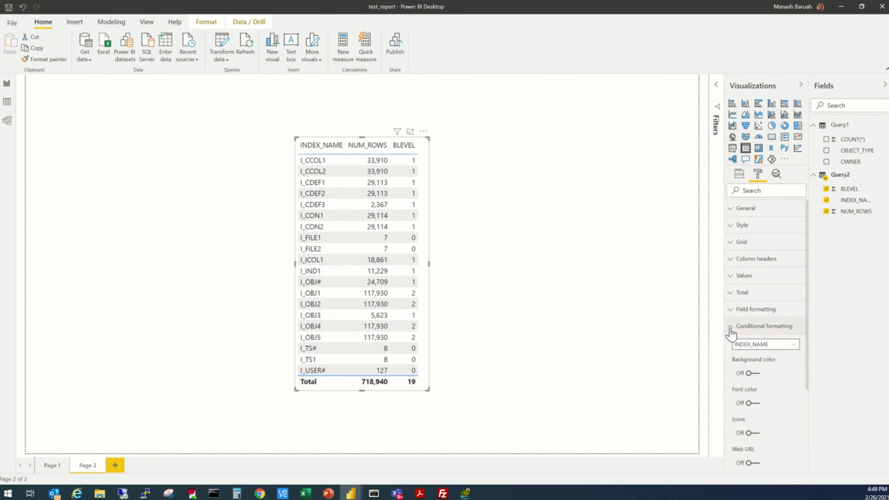
left_click_drag(806, 322, 801, 368)
left_click(793, 278)
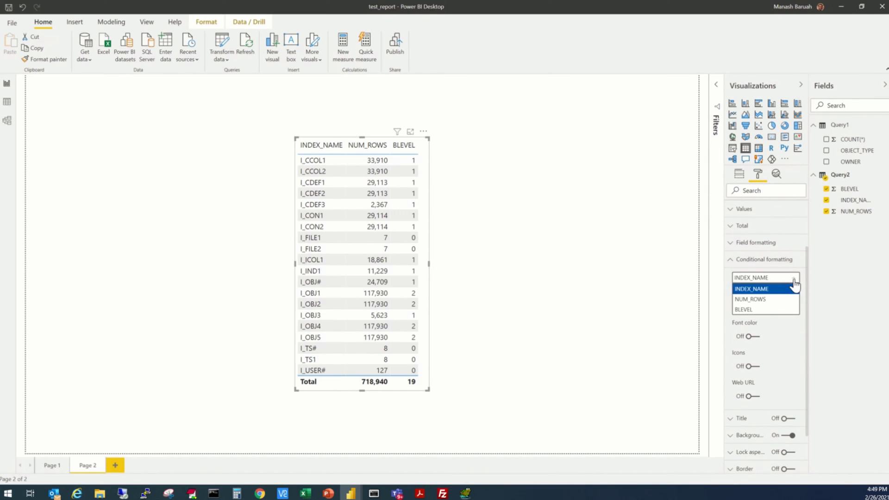
left_click(761, 303)
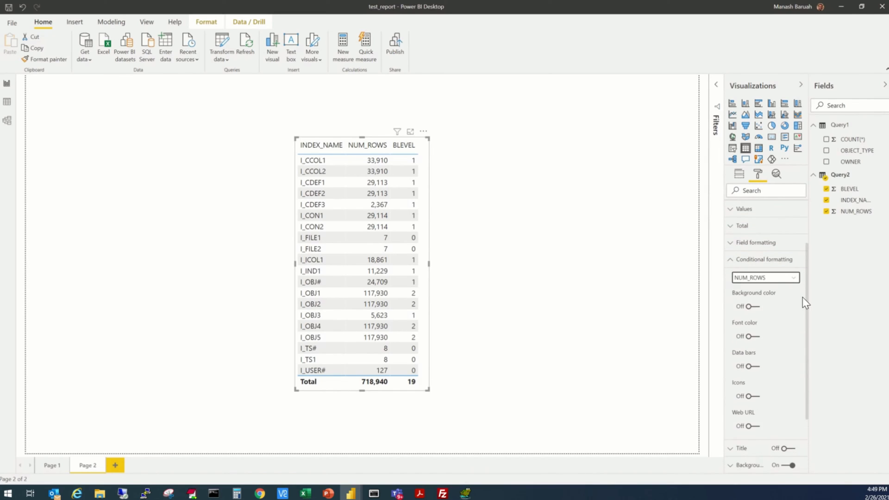
left_click_drag(804, 327, 806, 362)
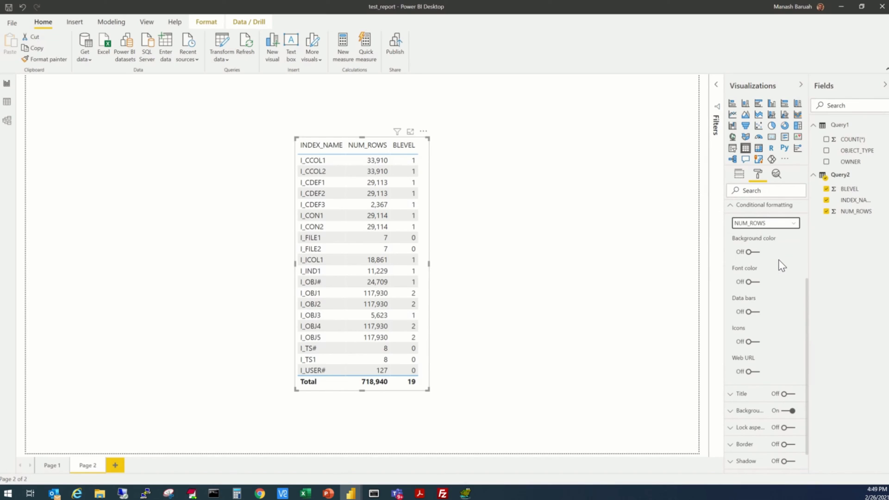
left_click(750, 252)
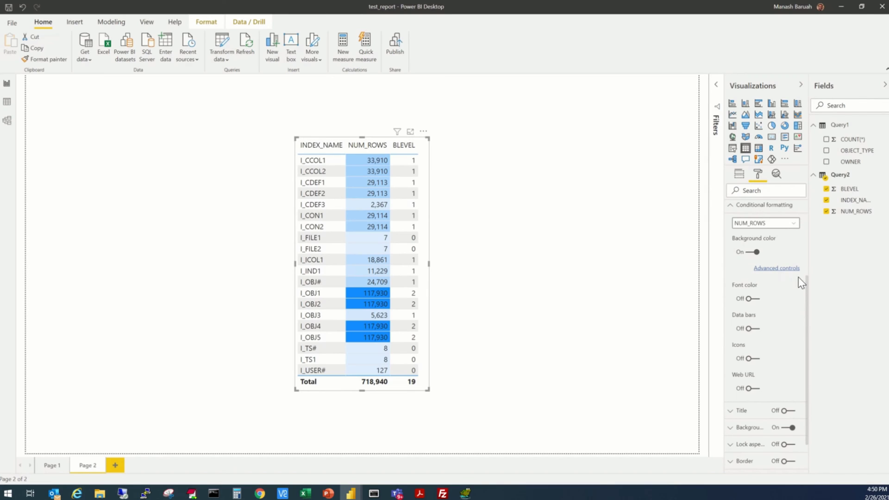
left_click(776, 270)
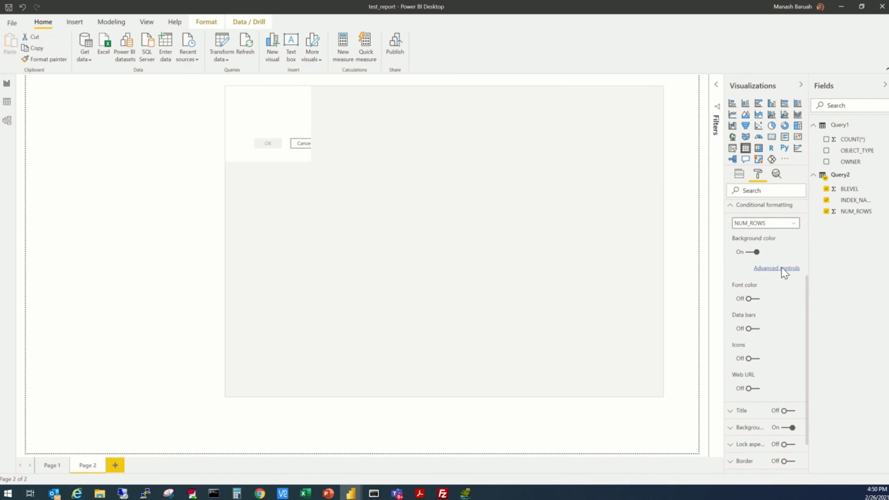
Format NUM_ROWS background colour by Rules, based on Sum of NUM_ROWS with Sum summarization
left_click_drag(482, 95, 419, 109)
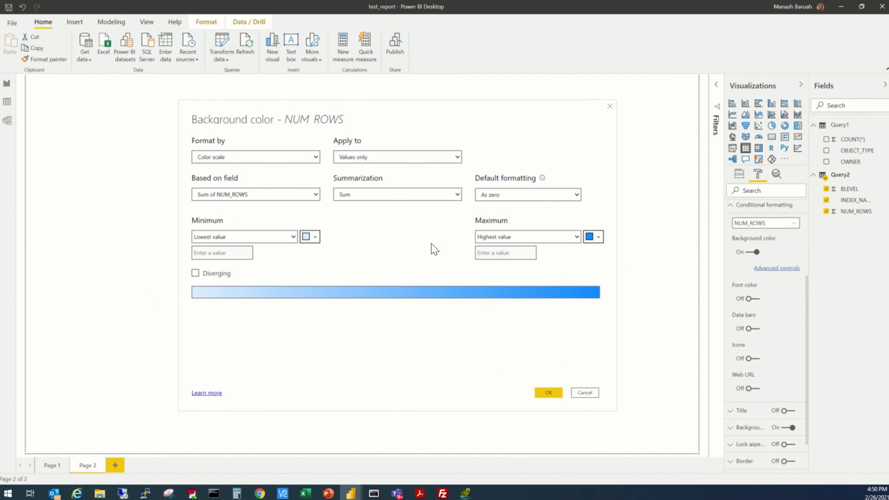
left_click_drag(430, 108, 504, 125)
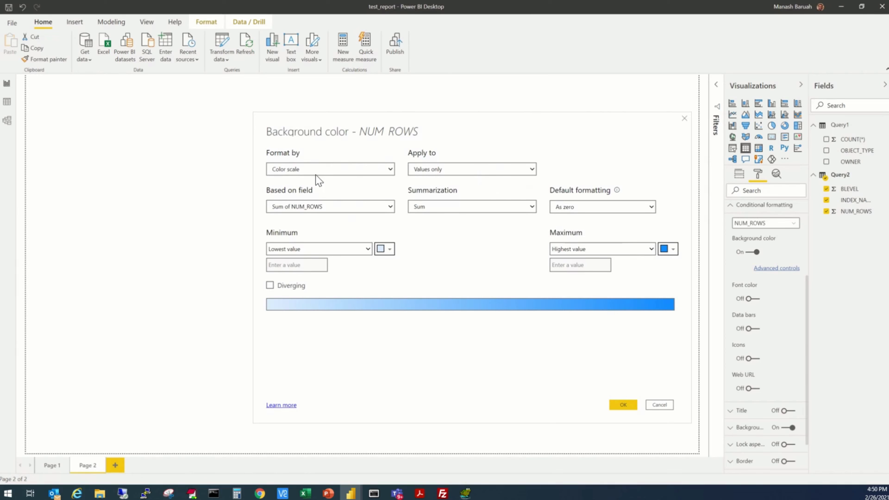
left_click_drag(451, 126, 385, 111)
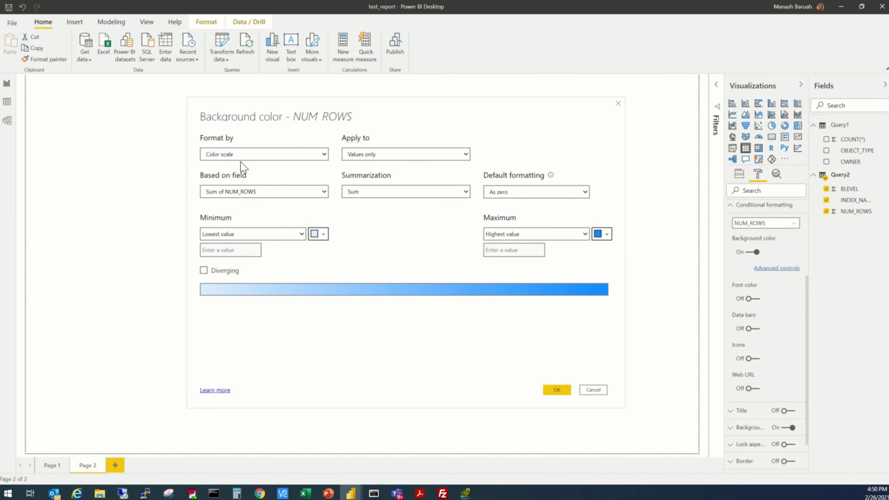
left_click(323, 158)
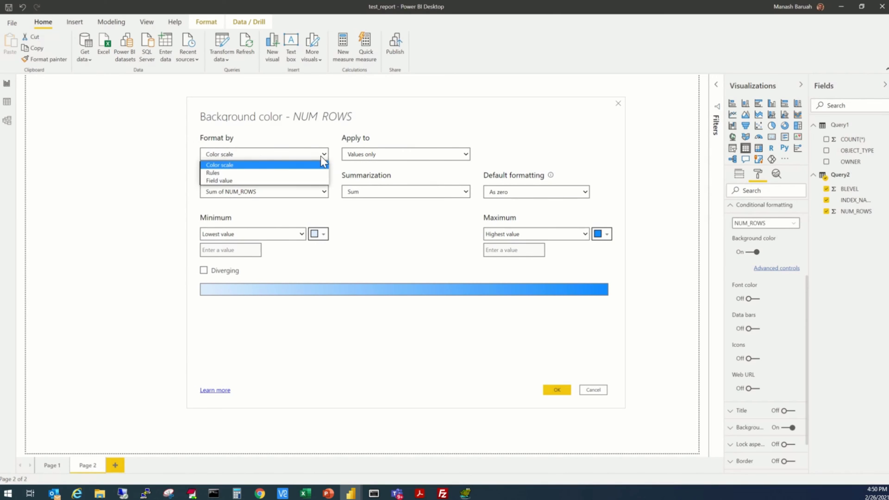
left_click(254, 173)
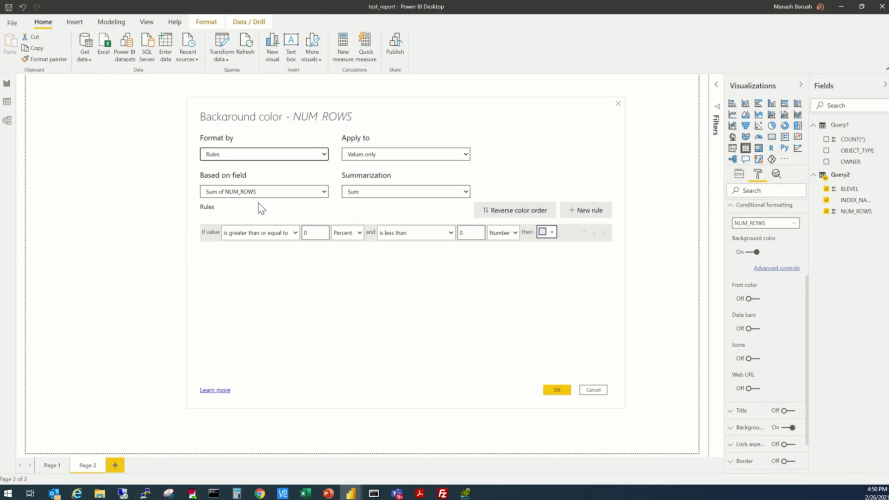
left_click(324, 192)
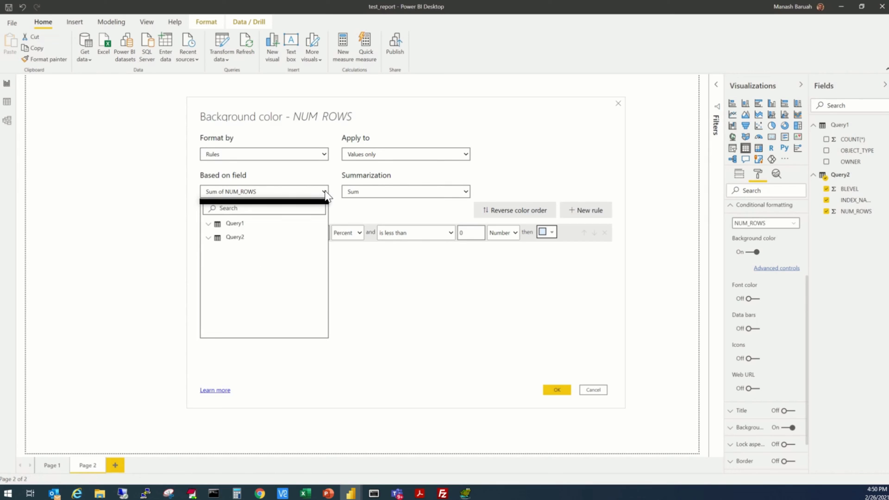
left_click(279, 195)
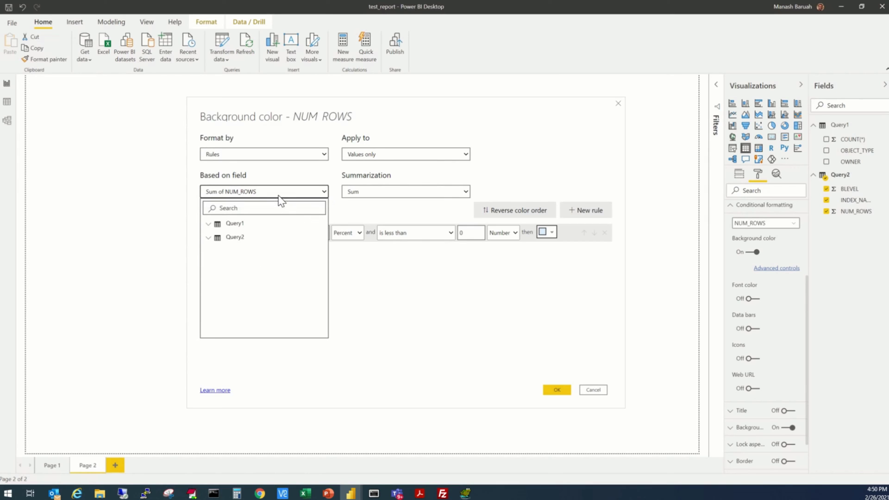
left_click(386, 191)
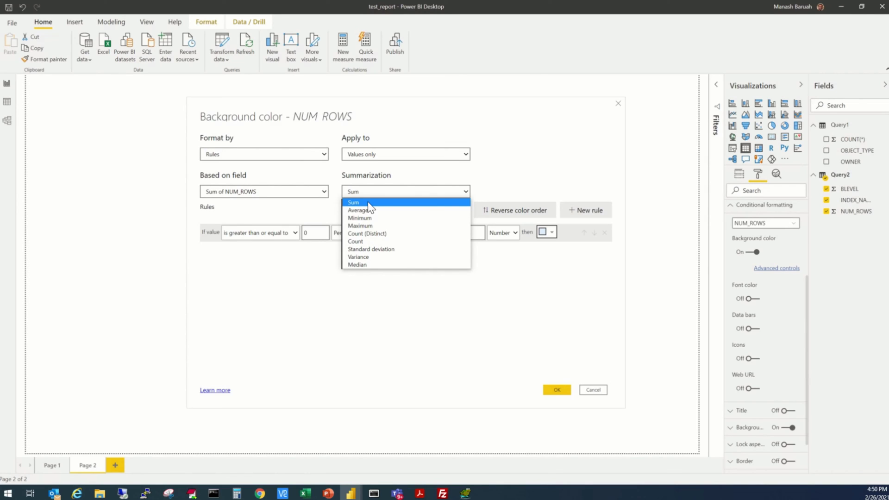
left_click(492, 171)
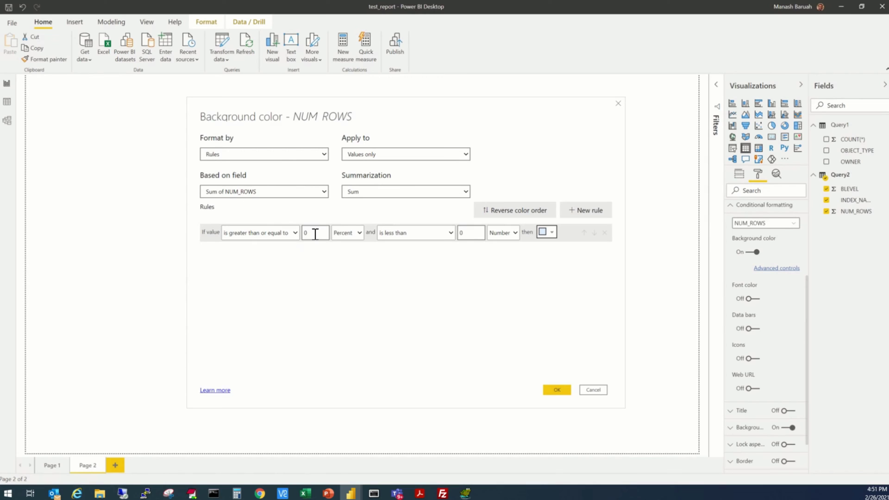
Make the first rule colour Number values from 0 to below 10000 blue, and add a second rule
left_click(348, 244)
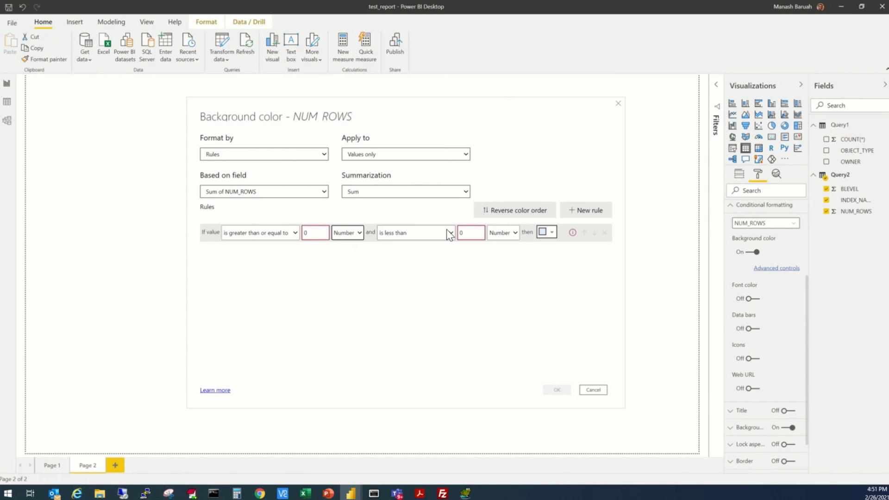
double_click(471, 234)
type("10000")
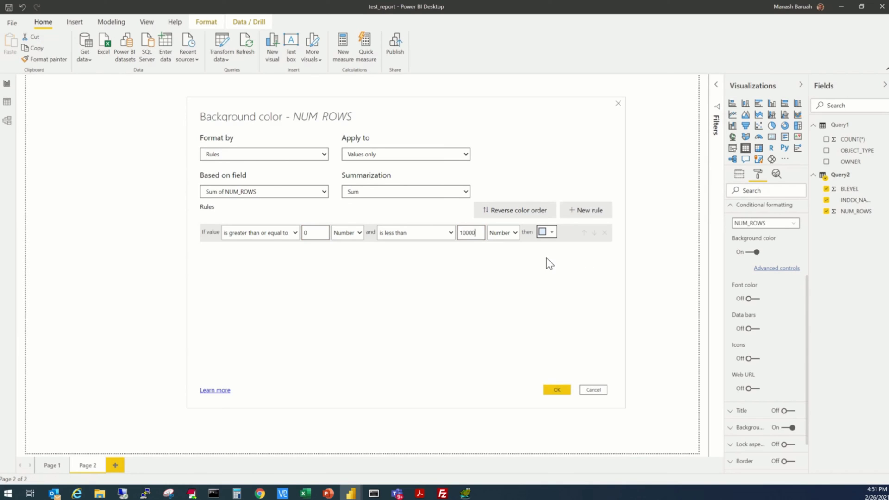
left_click(543, 233)
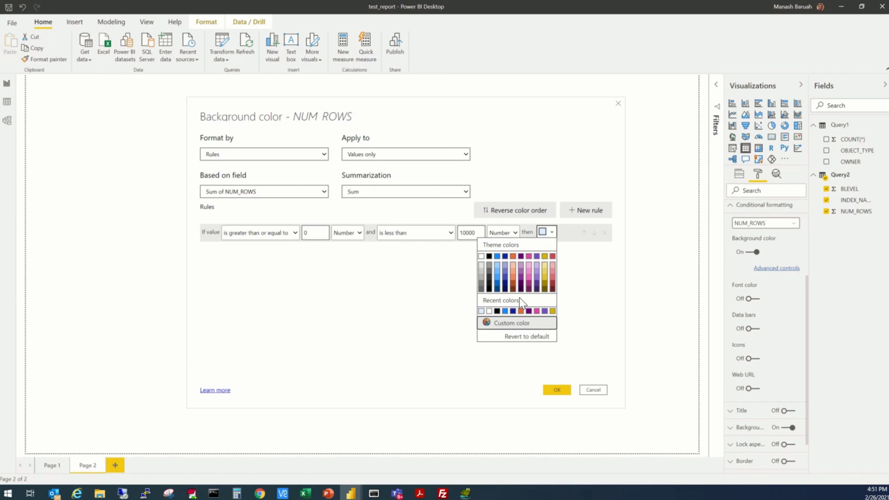
left_click(505, 311)
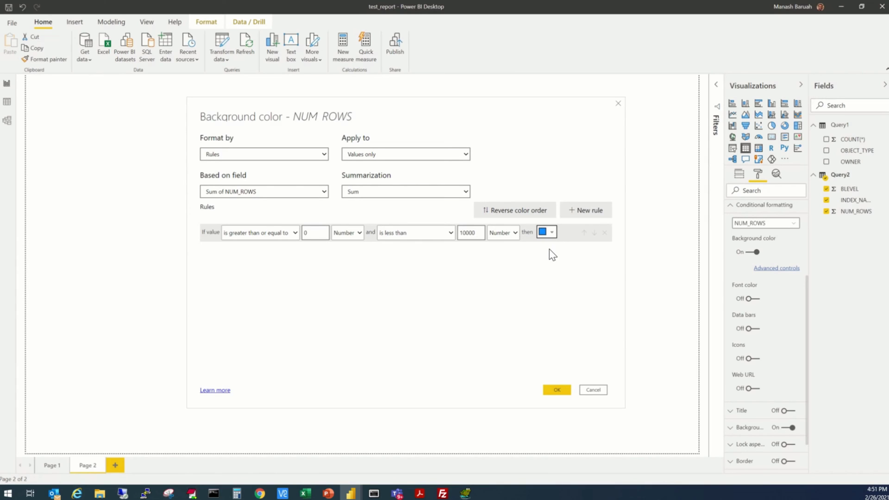
left_click(585, 214)
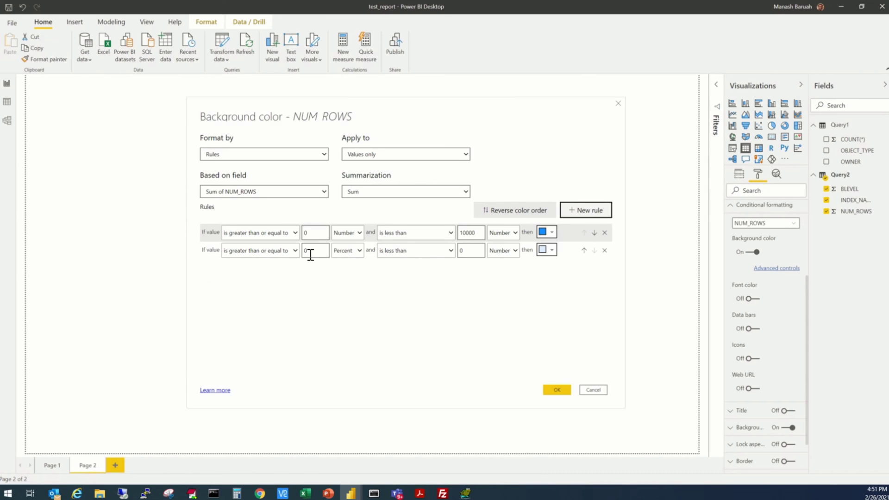
Set the second rule to Number values 10000 up to below 20000, coloured custom green
left_click_drag(310, 253, 298, 250)
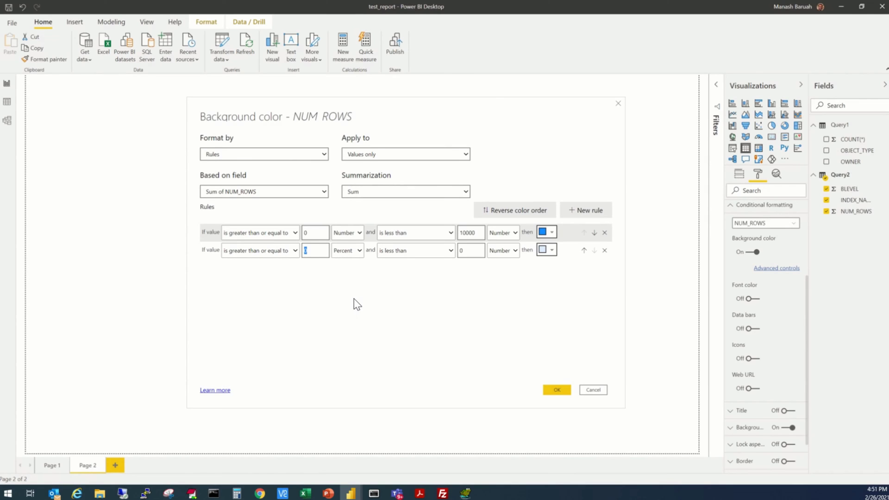
type("10000")
left_click(347, 262)
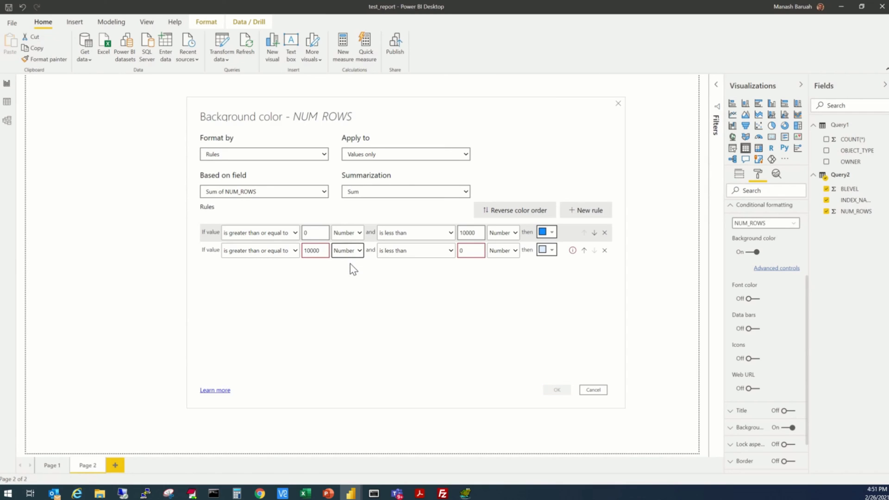
left_click(469, 251)
double_click(469, 252)
type("20000")
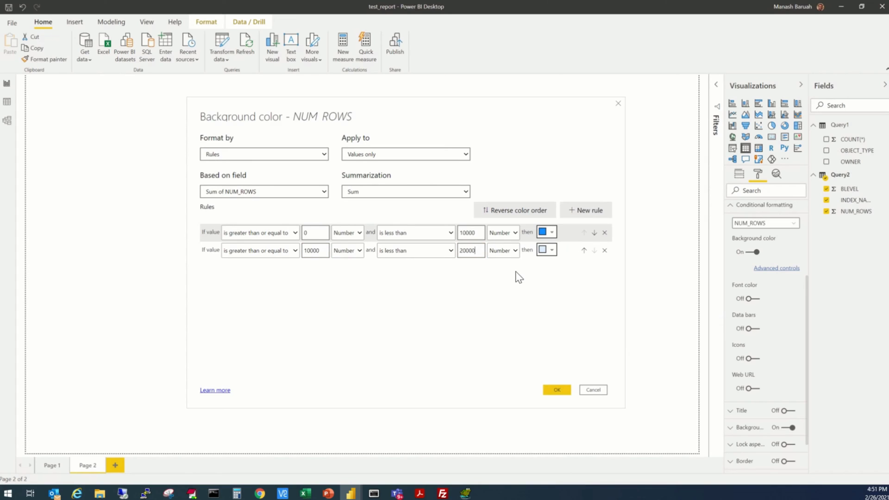
left_click(552, 252)
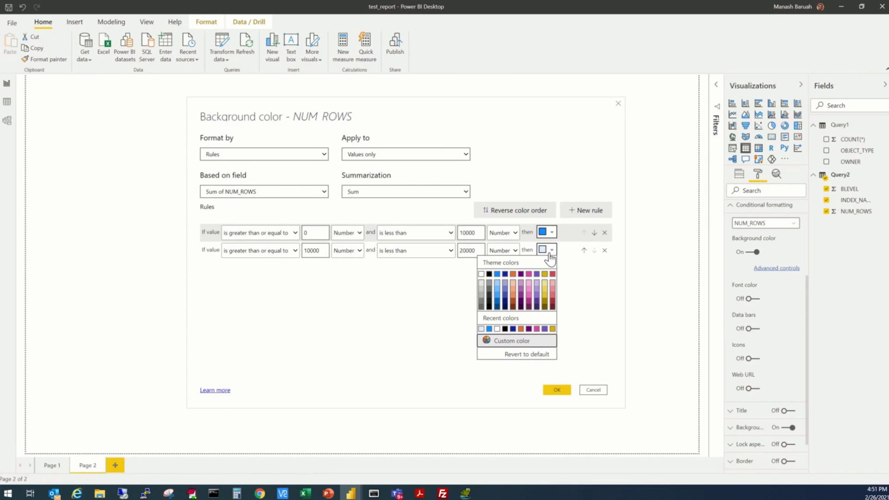
left_click(504, 346)
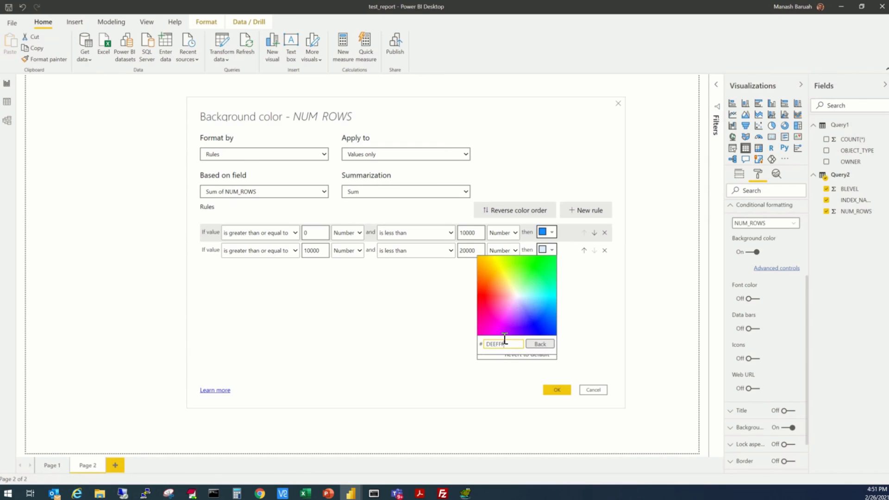
left_click(542, 270)
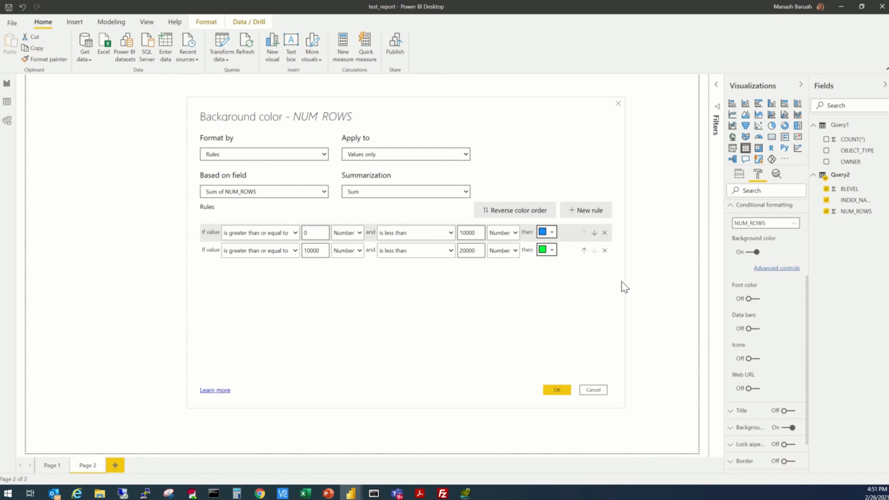
Add a third rule with a lower bound of 20000 measured as a Number
left_click(589, 214)
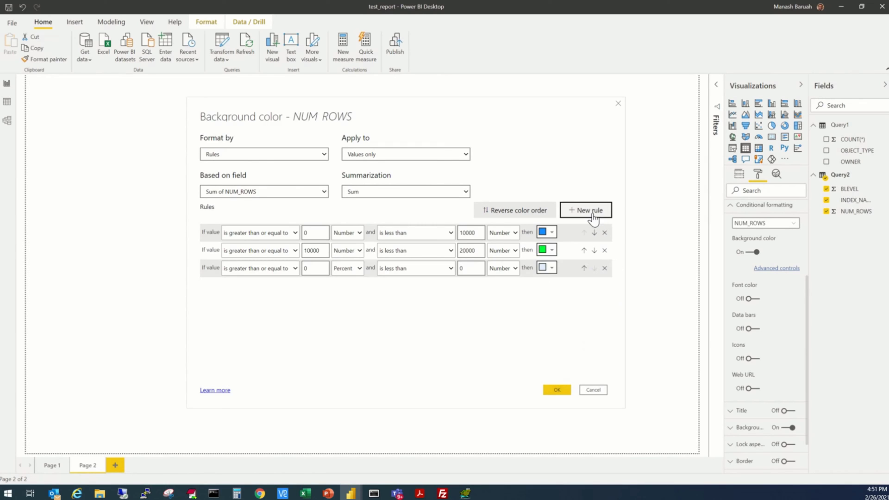
left_click(316, 269)
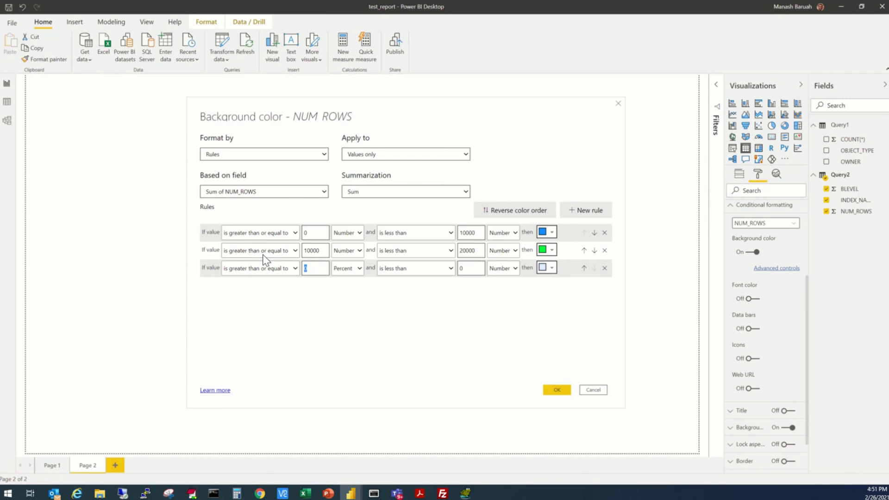
type("3000")
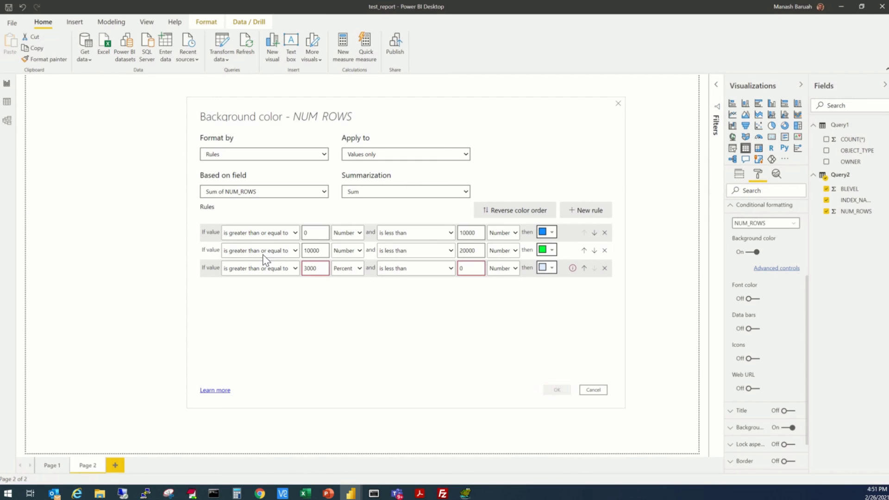
key("BackSpace")
key("BackSpace")
key("BackSpace")
key("BackSpace")
type("20000")
left_click(352, 268)
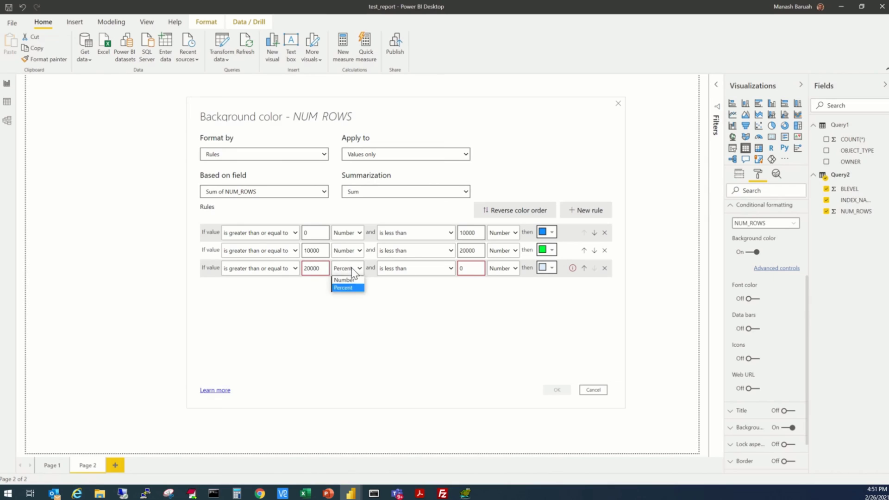
left_click(353, 280)
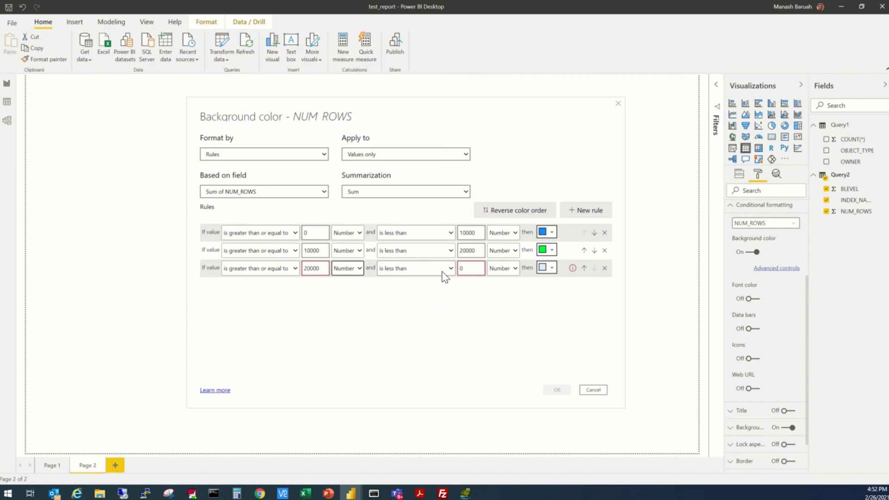
Keep the third rule's upper comparison as 'is less than' and clear its maximum value
left_click(450, 269)
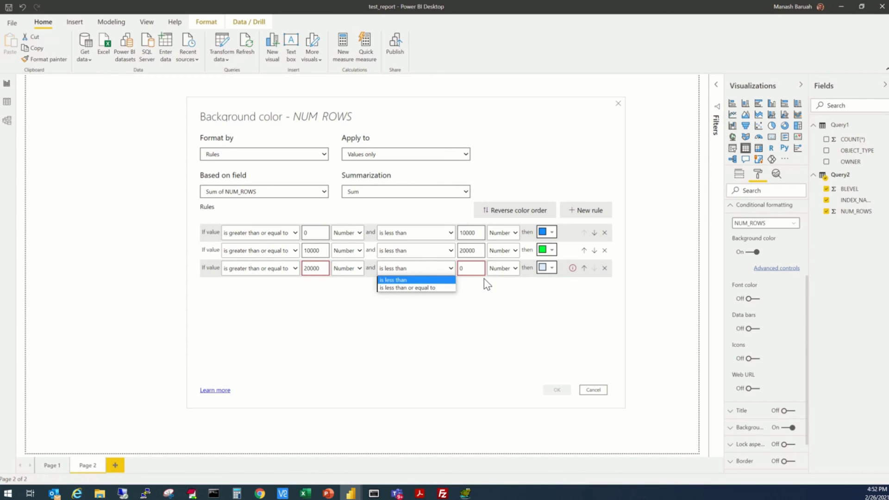
left_click(491, 310)
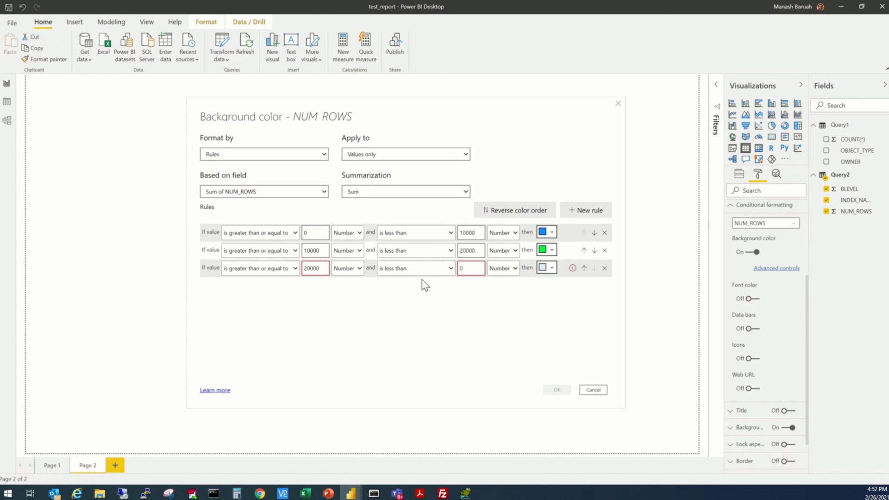
left_click(443, 270)
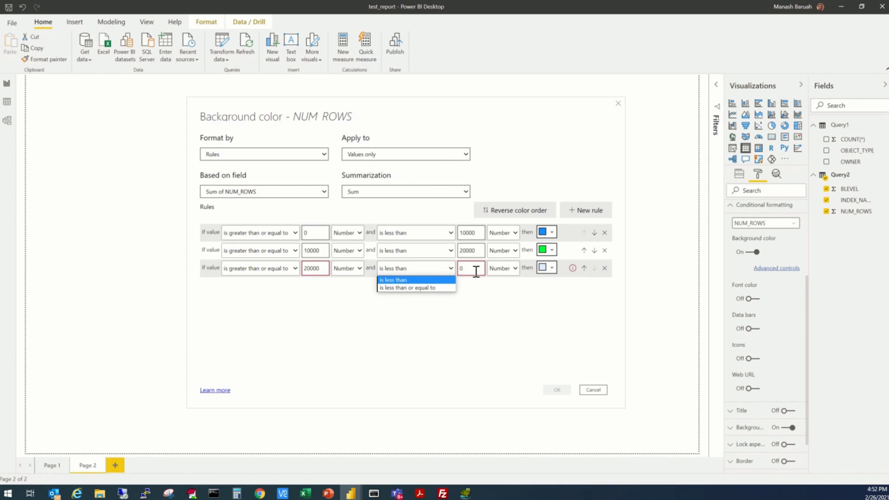
left_click(430, 286)
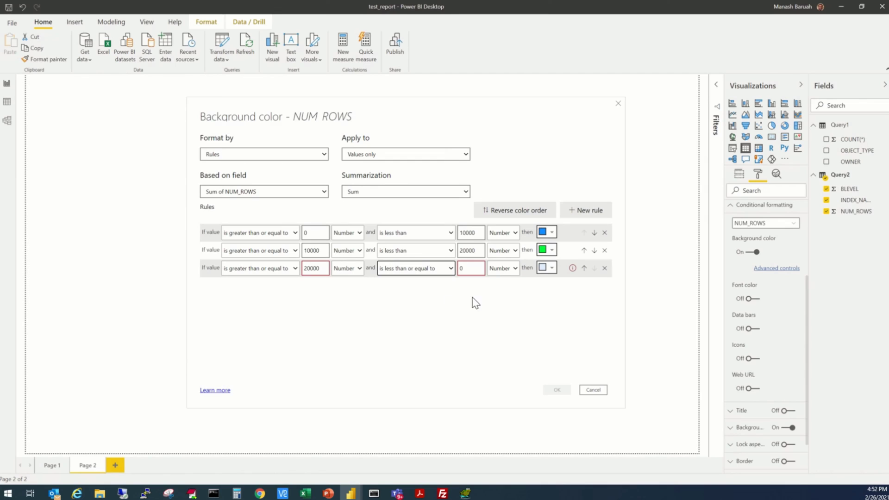
left_click(443, 271)
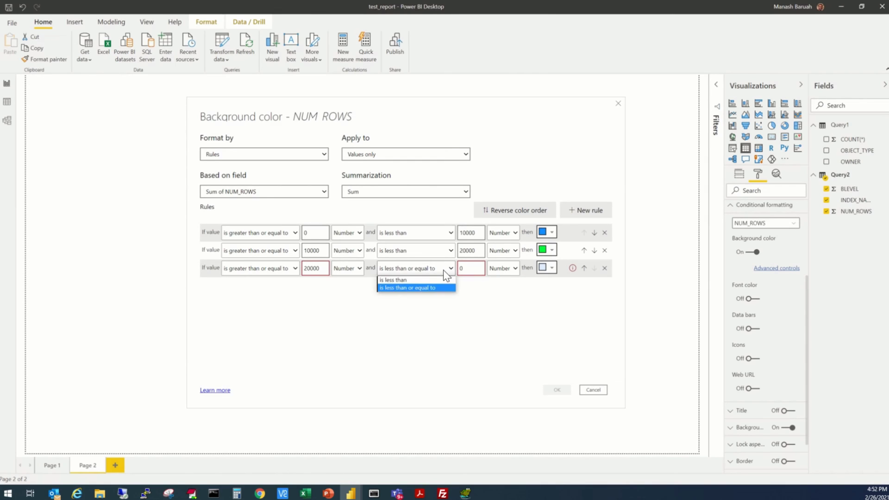
left_click(400, 280)
left_click(470, 270)
double_click(470, 270)
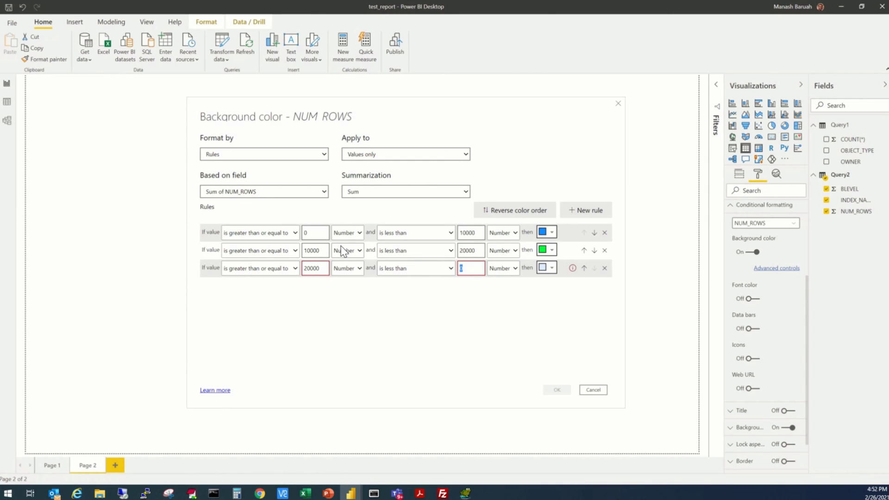
key("BackSpace")
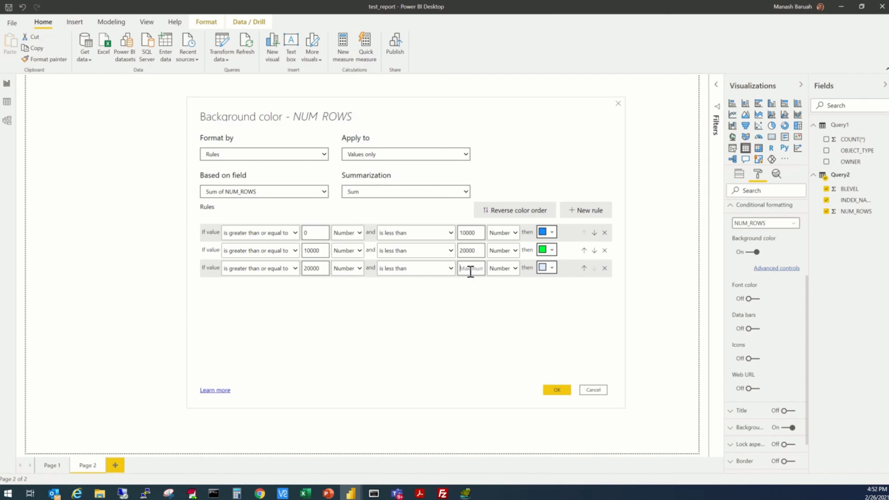
Give the 20000-and-above rule a crimson red custom colour and apply the colour rules
left_click(549, 268)
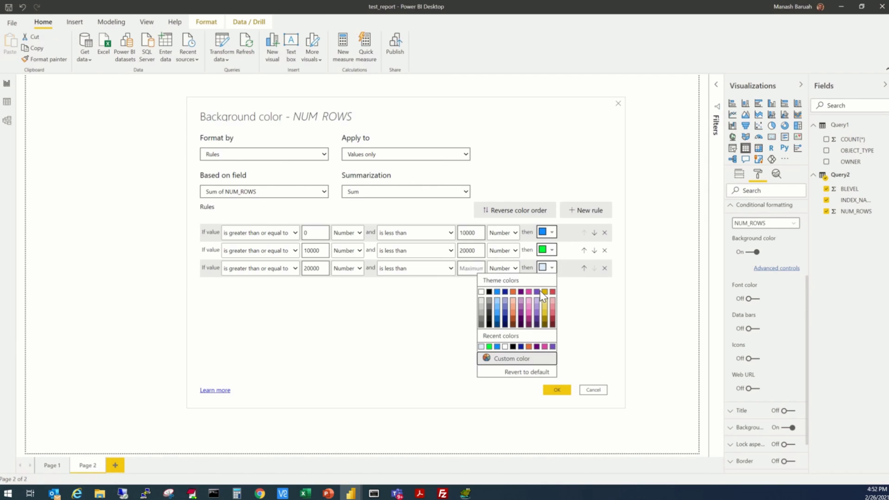
left_click(508, 364)
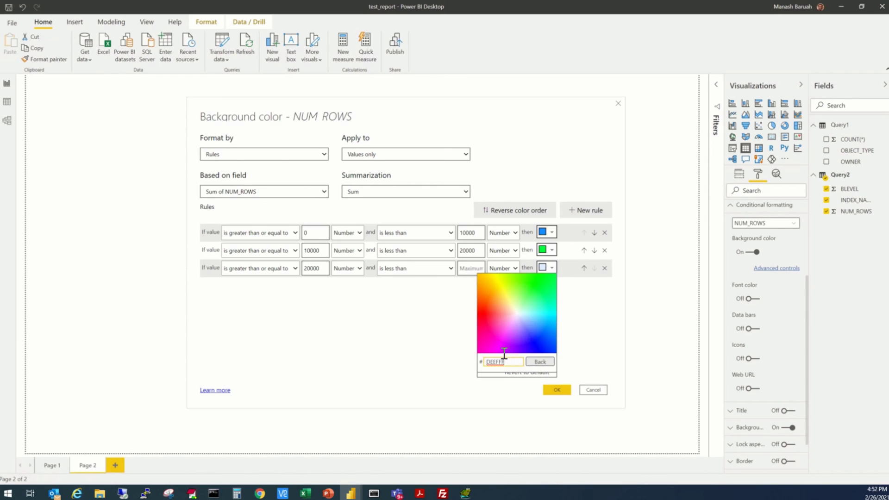
left_click(481, 313)
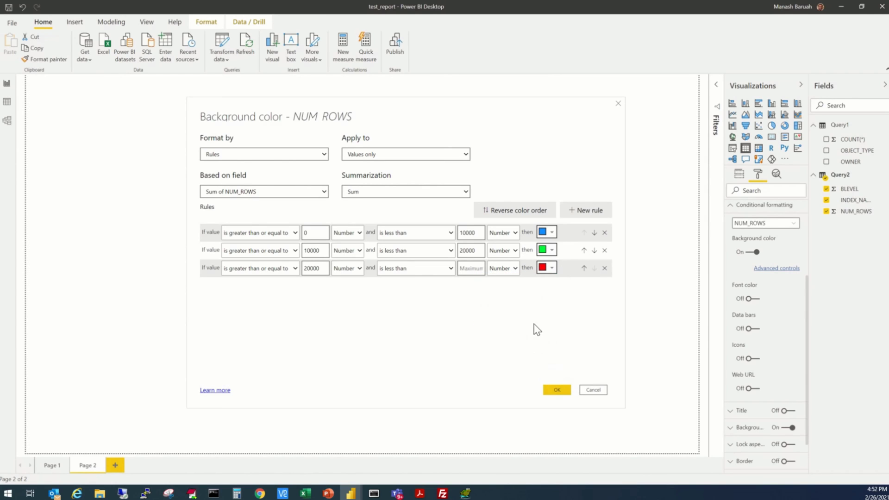
left_click(551, 268)
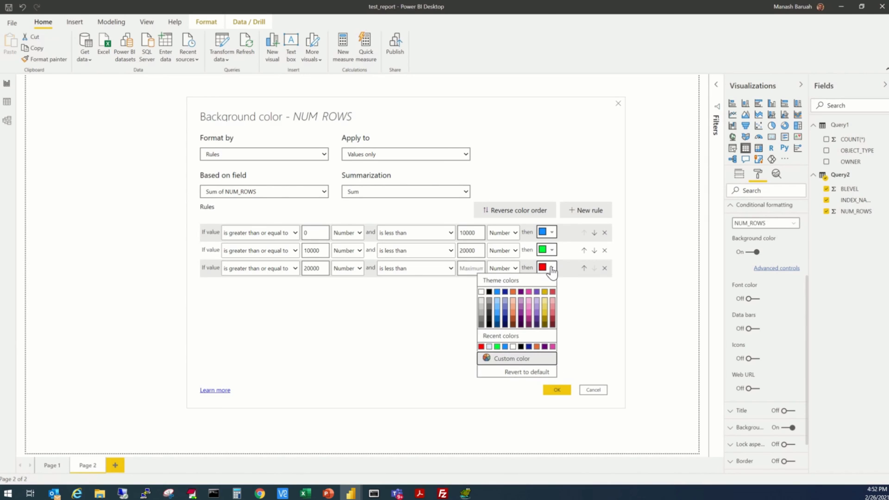
left_click(493, 358)
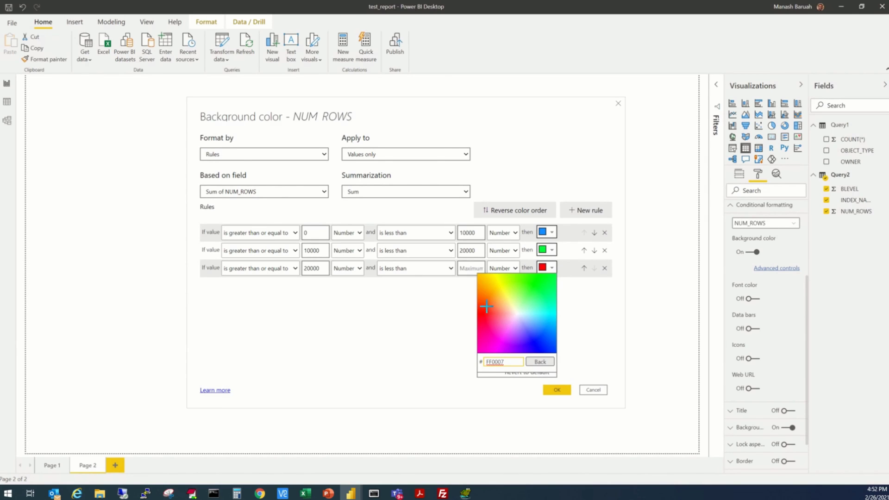
left_click(481, 289)
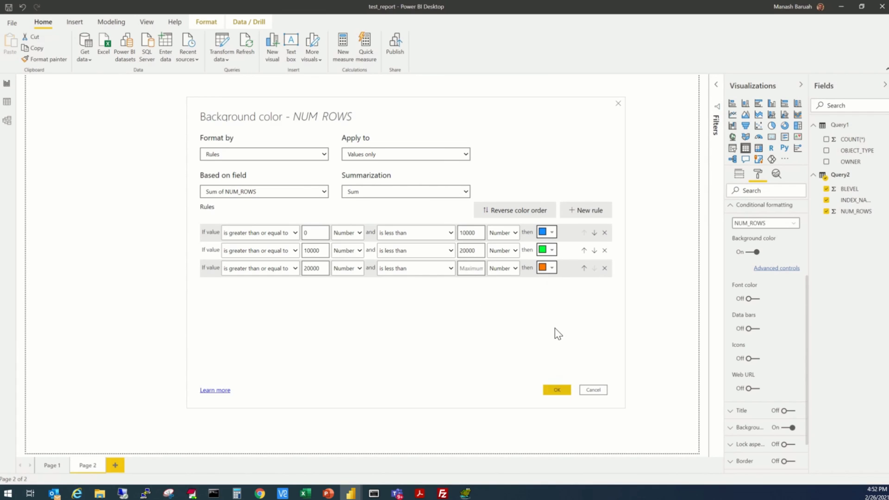
left_click(551, 268)
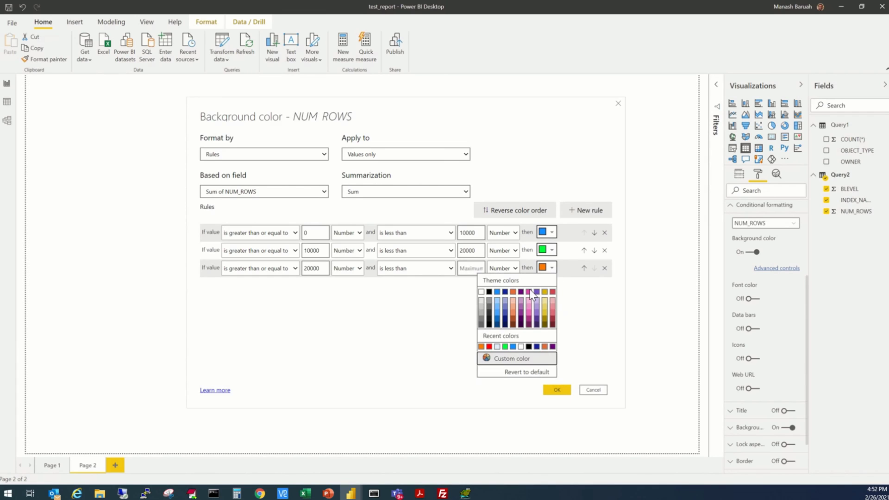
left_click(492, 359)
left_click(484, 324)
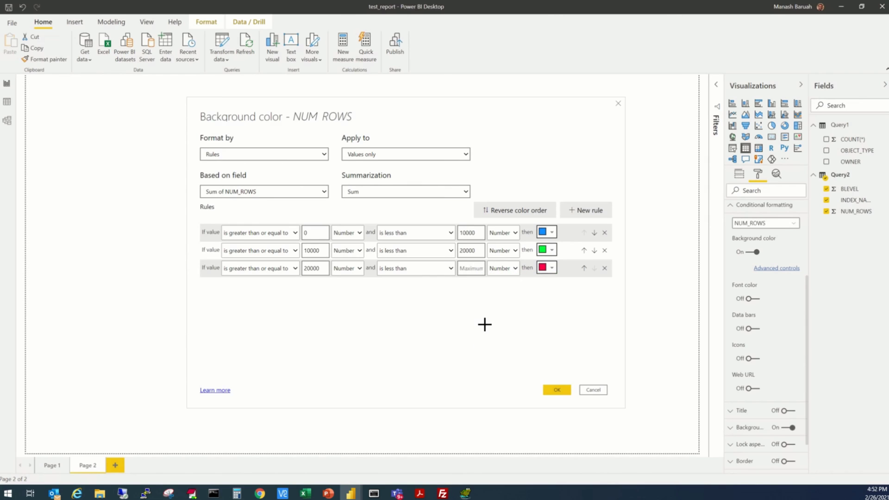
left_click(556, 390)
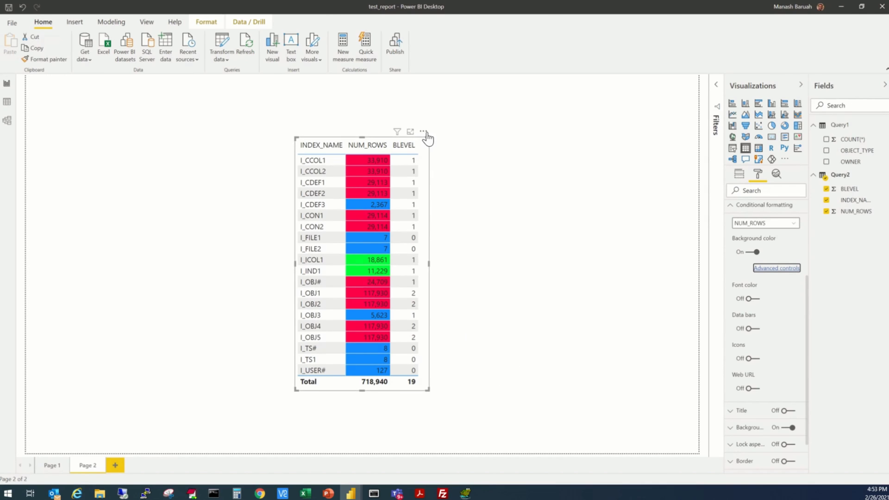
Move the Page 2 index table left on the canvas and deselect it
left_click_drag(414, 137, 285, 137)
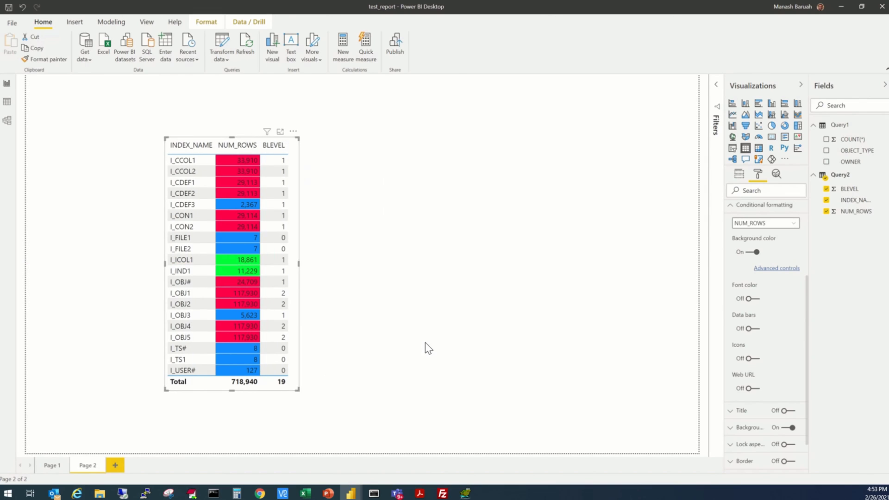
left_click(303, 272)
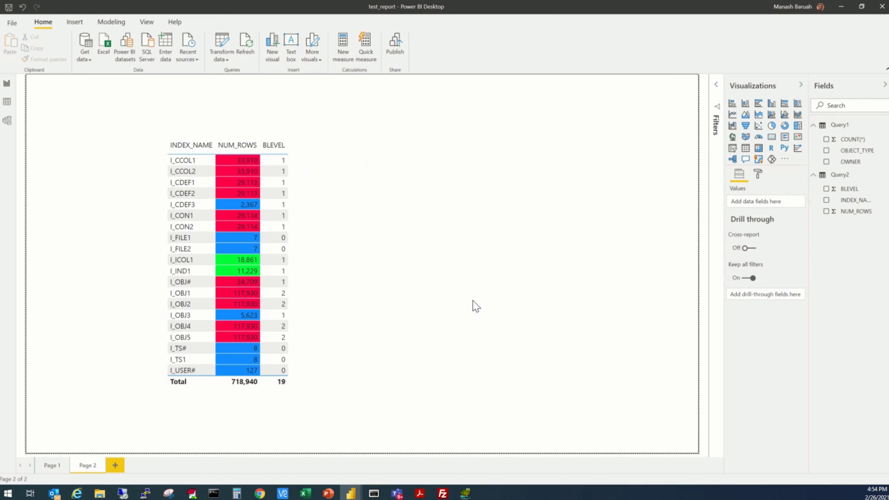
Turn on Icons conditional formatting for the table's BLEVEL field and open its advanced controls
left_click(273, 388)
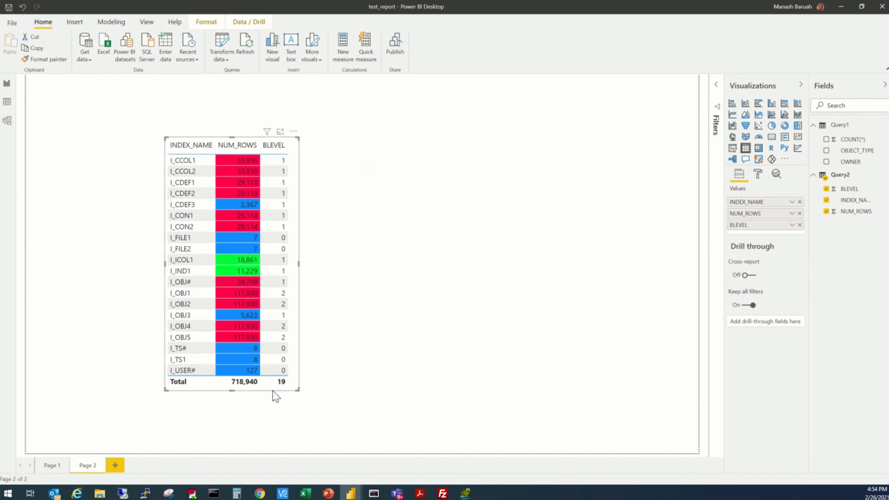
left_click(758, 174)
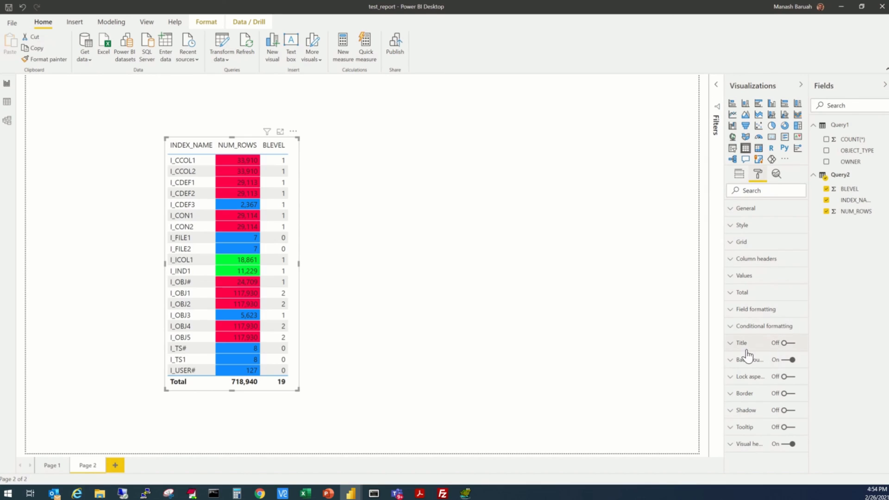
left_click(732, 330)
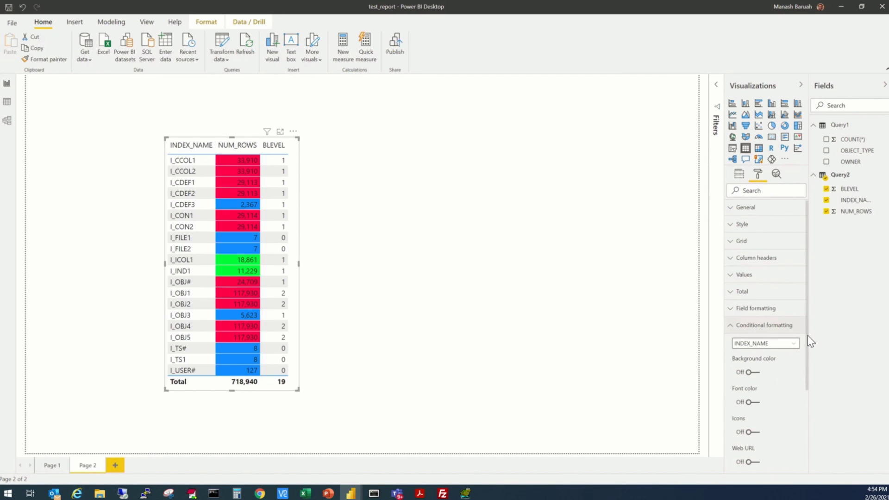
scroll(806, 361, "down", 2)
left_click(795, 283)
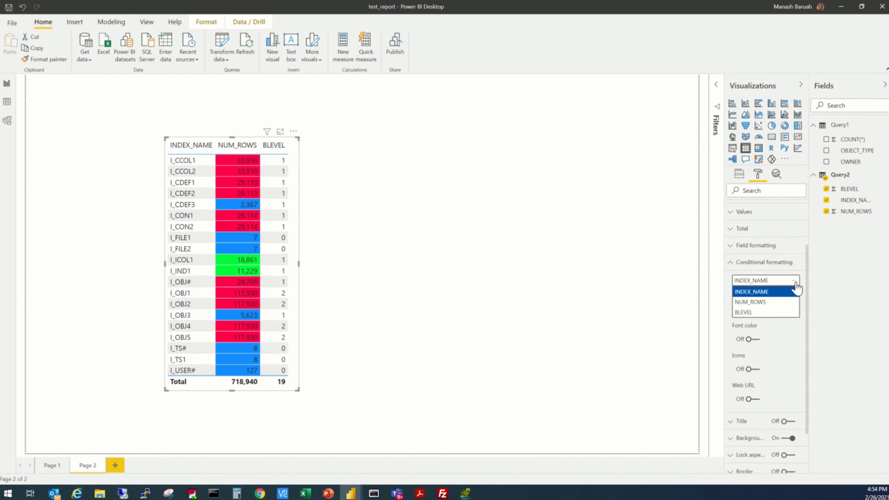
left_click(754, 312)
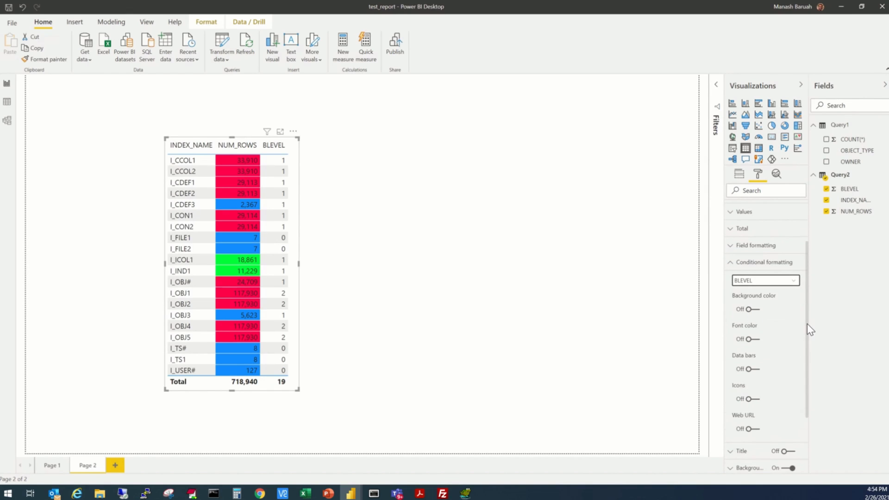
left_click(748, 400)
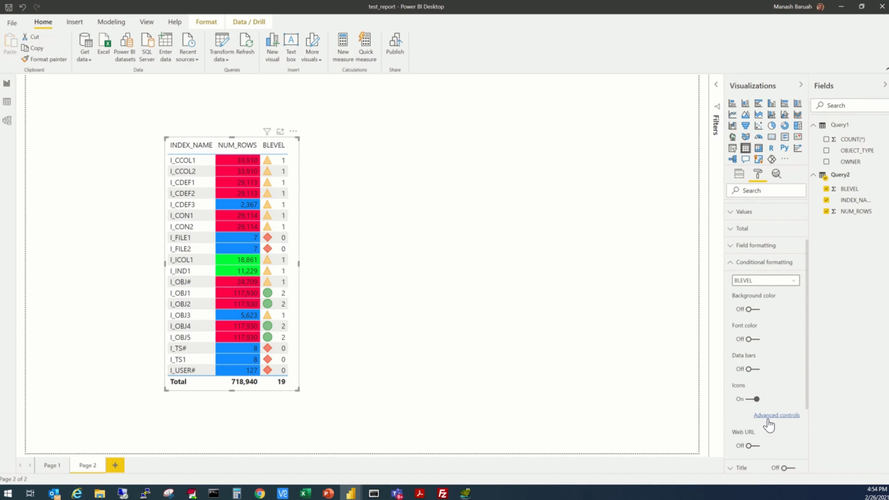
left_click(767, 415)
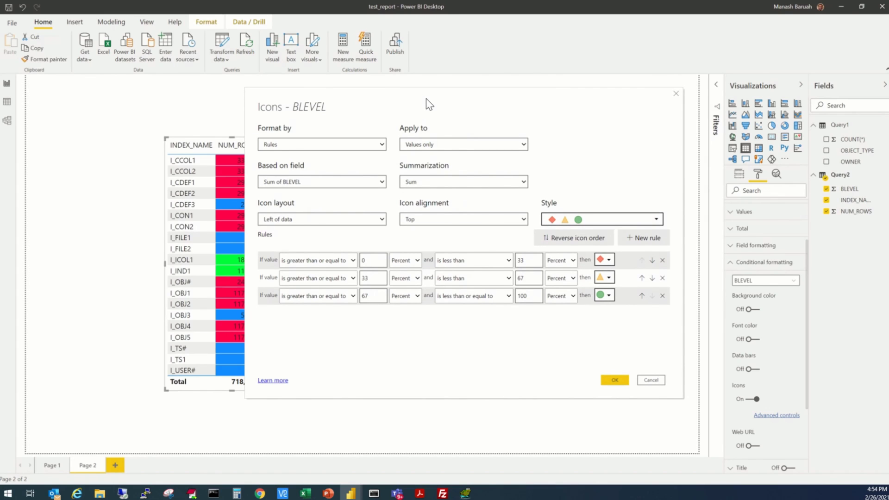
Keep BLEVEL icons rule-based and pick the red cross, yellow exclamation, green check icon style
left_click_drag(421, 99, 472, 99)
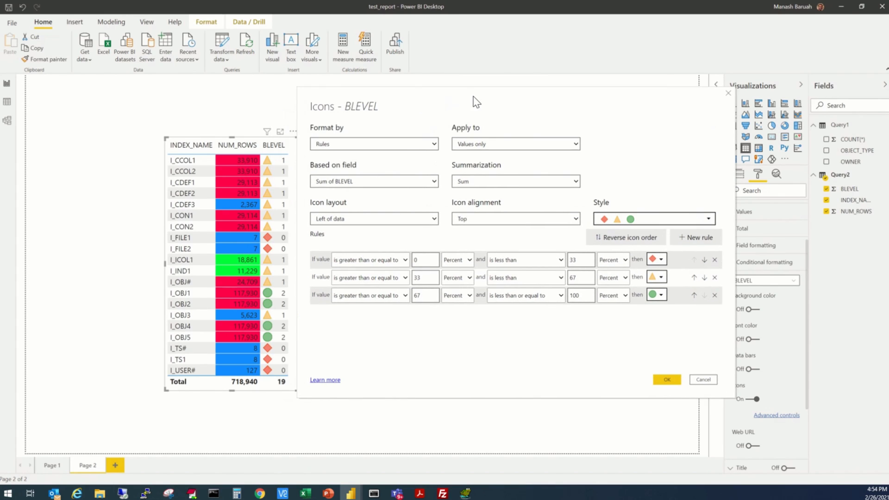
left_click(372, 145)
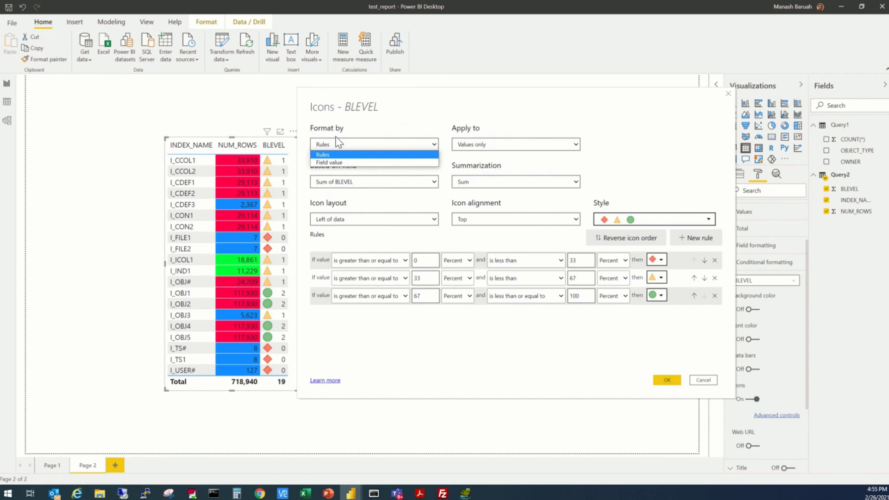
left_click(324, 154)
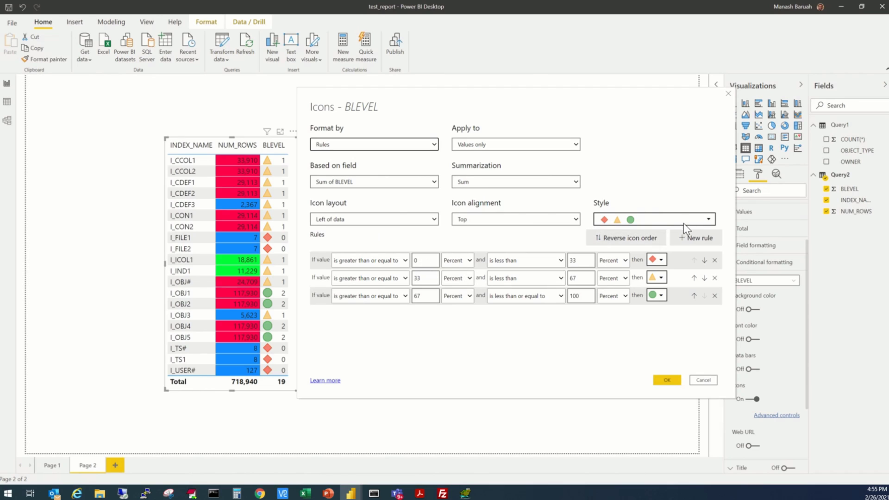
left_click(709, 220)
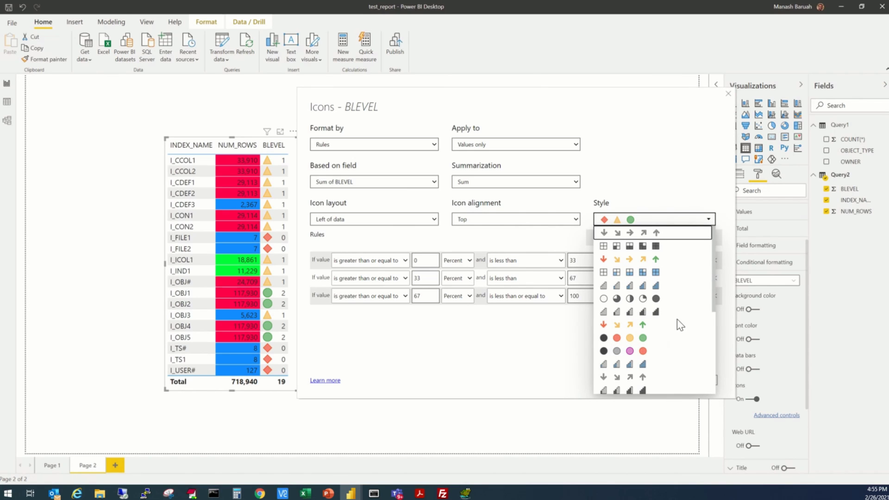
left_click_drag(713, 279, 709, 339)
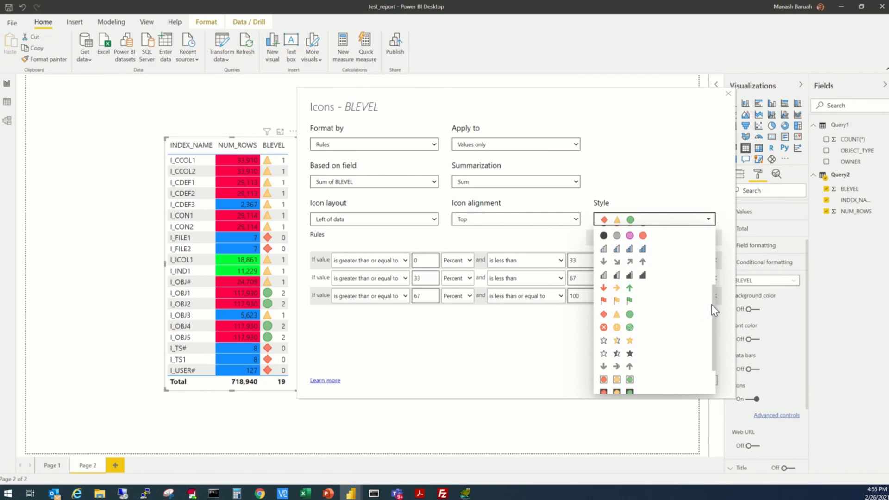
left_click_drag(712, 306, 711, 329)
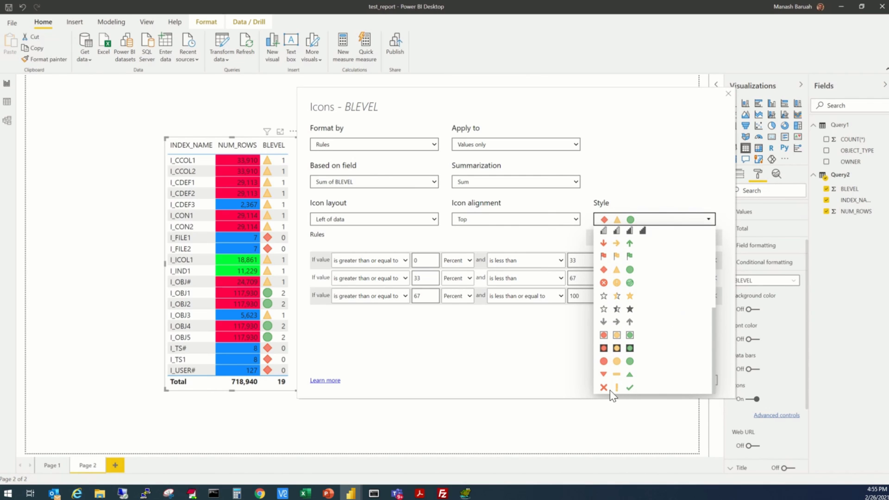
left_click(634, 388)
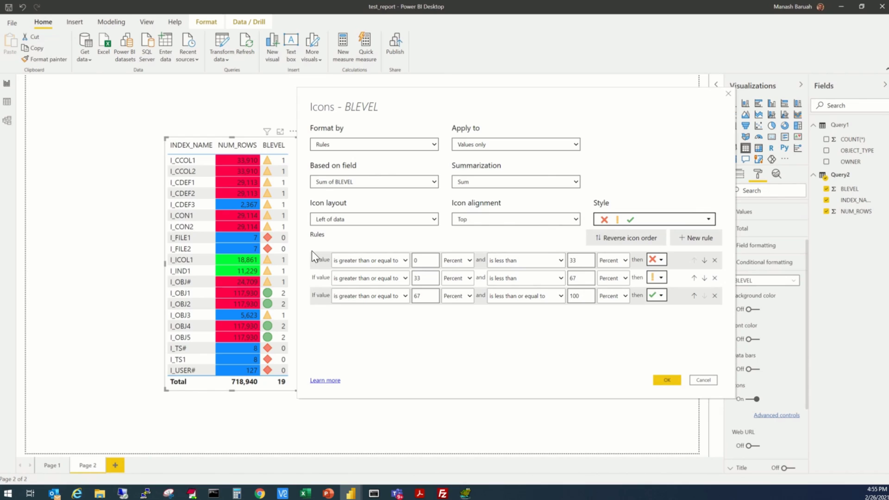
Set the first BLEVEL rule to 'is' 0 as a Number, keeping the red cross
left_click(405, 260)
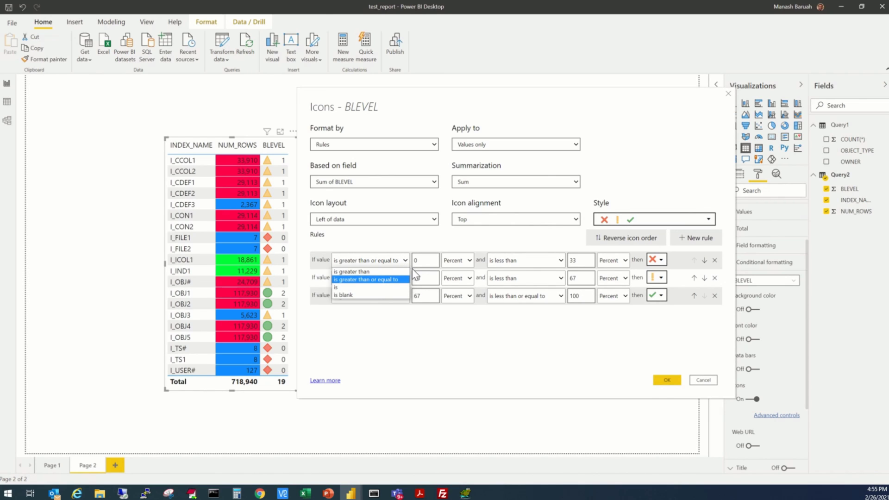
left_click(363, 287)
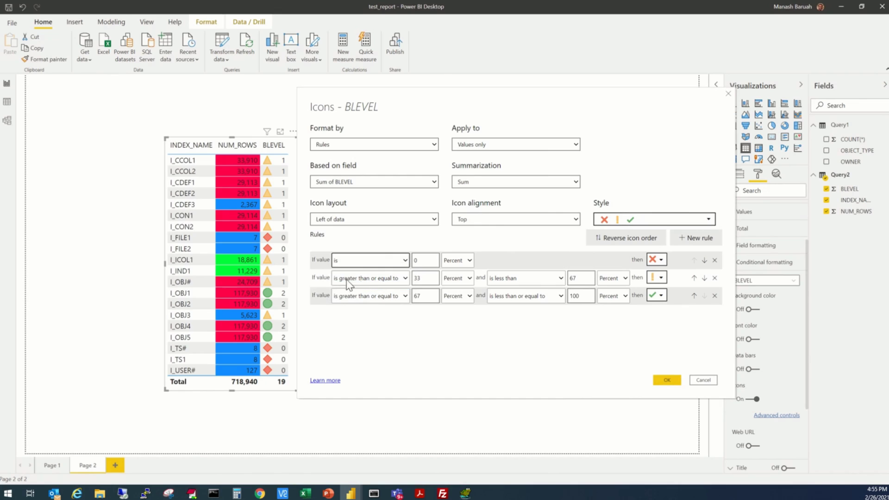
left_click(470, 260)
left_click(457, 273)
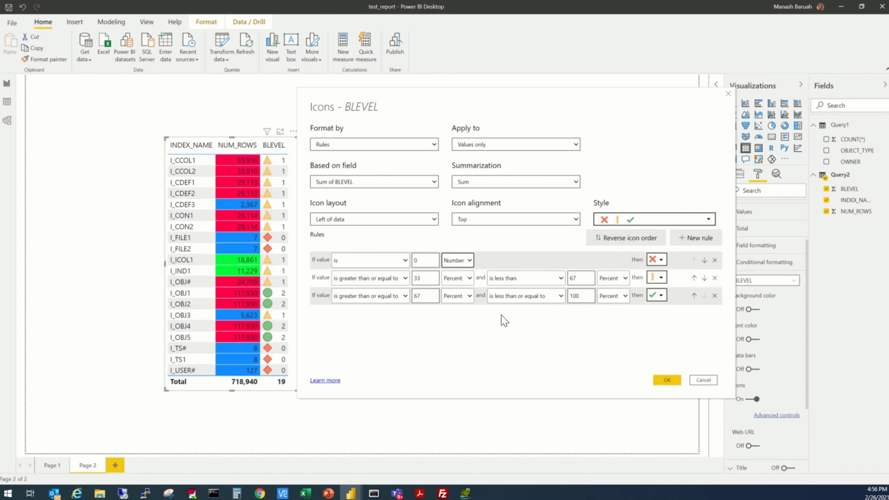
Make the second rule 'is' 1 as a Number with a green check icon
left_click(405, 278)
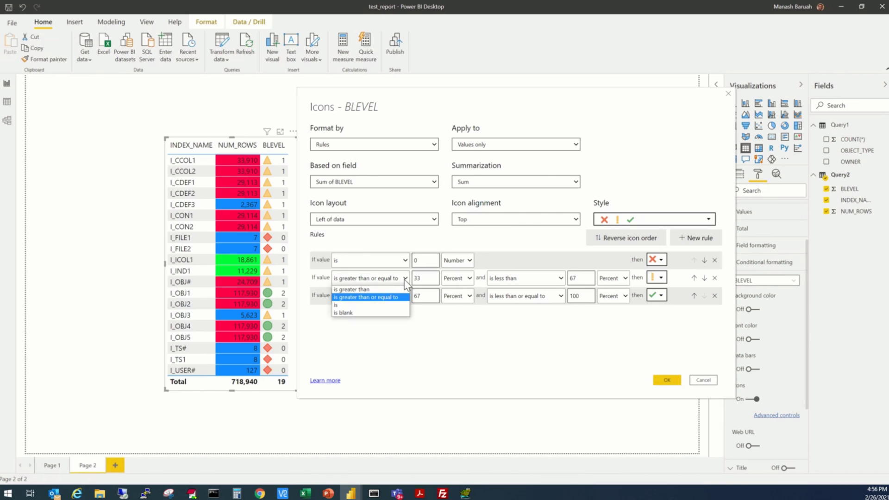
left_click(351, 305)
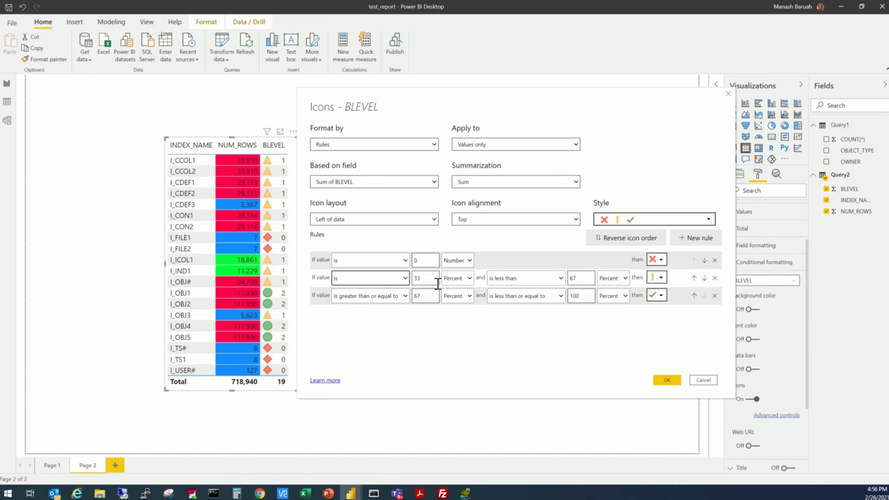
double_click(423, 278)
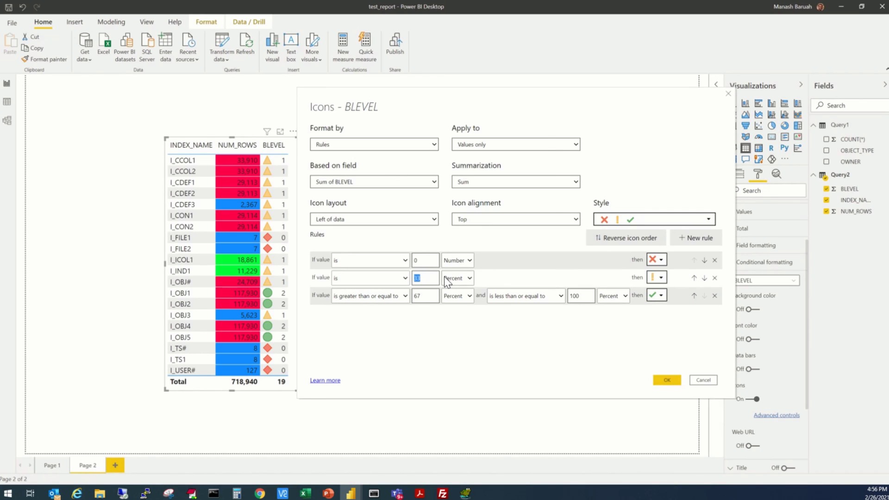
left_click(457, 278)
left_click(461, 298)
left_click(660, 278)
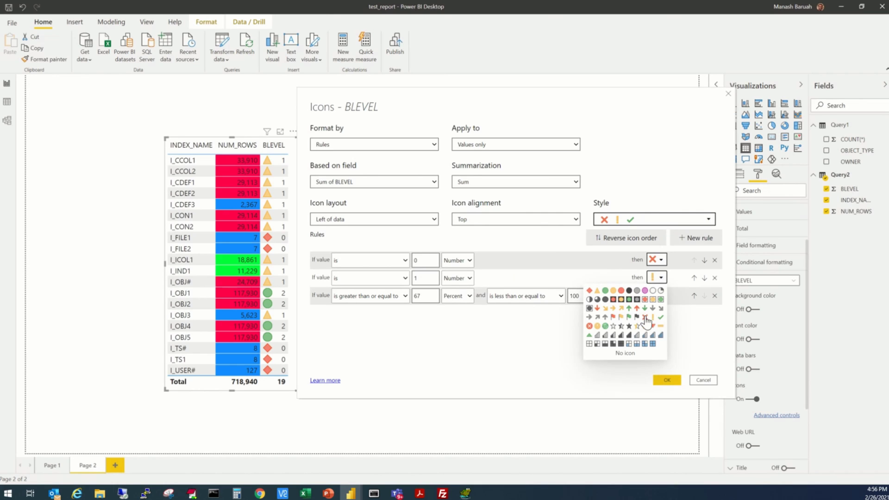
left_click(660, 319)
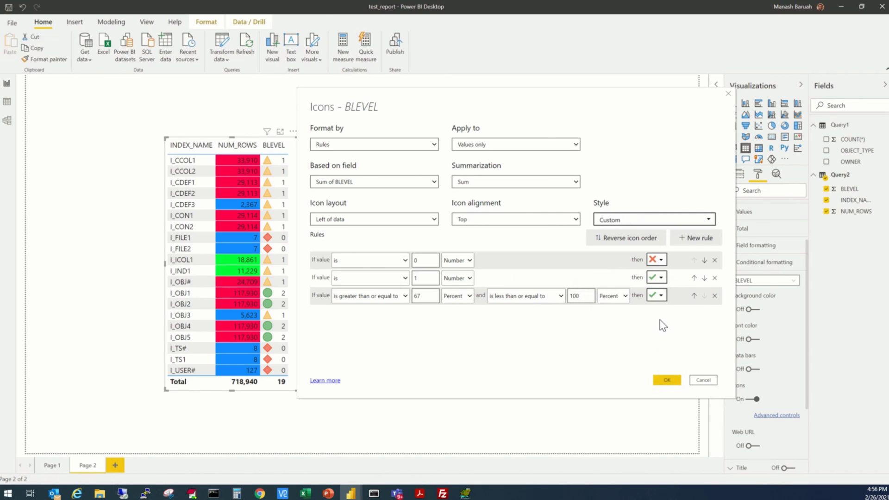
Make the third rule 'is' 2 as a Number with a green up arrow icon
left_click(375, 296)
left_click(352, 328)
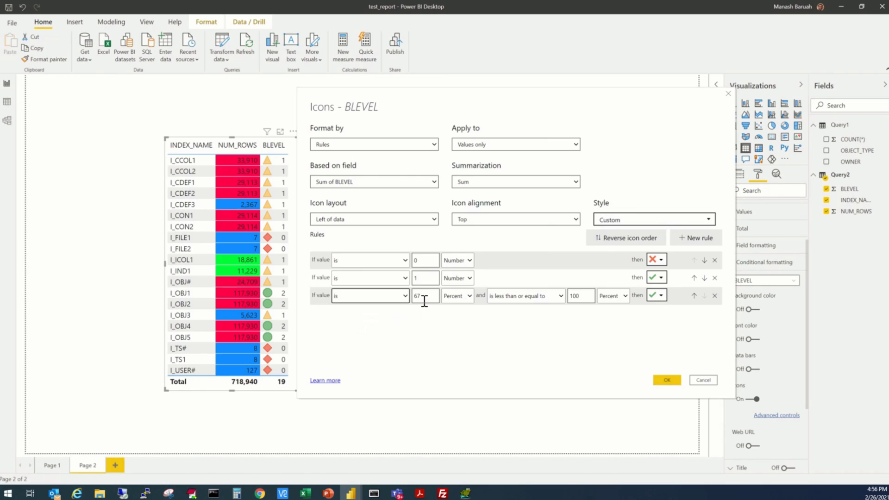
double_click(422, 296)
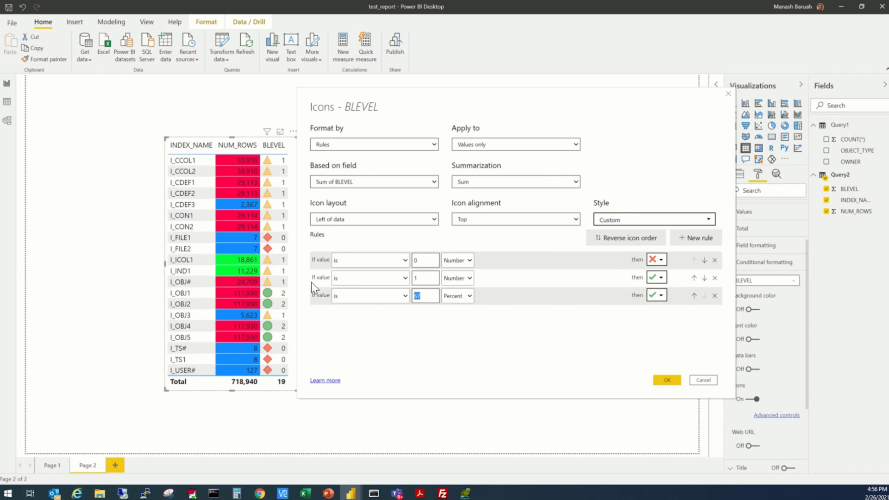
type("2")
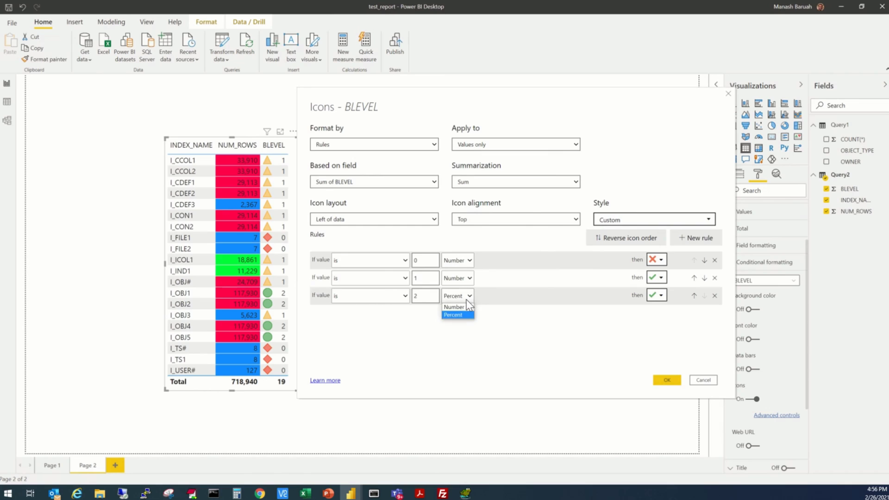
left_click(456, 306)
left_click(661, 297)
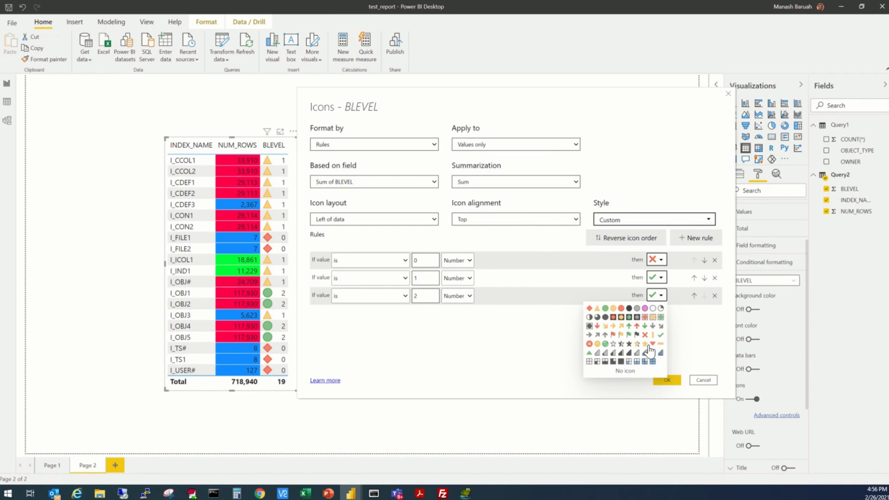
left_click(628, 326)
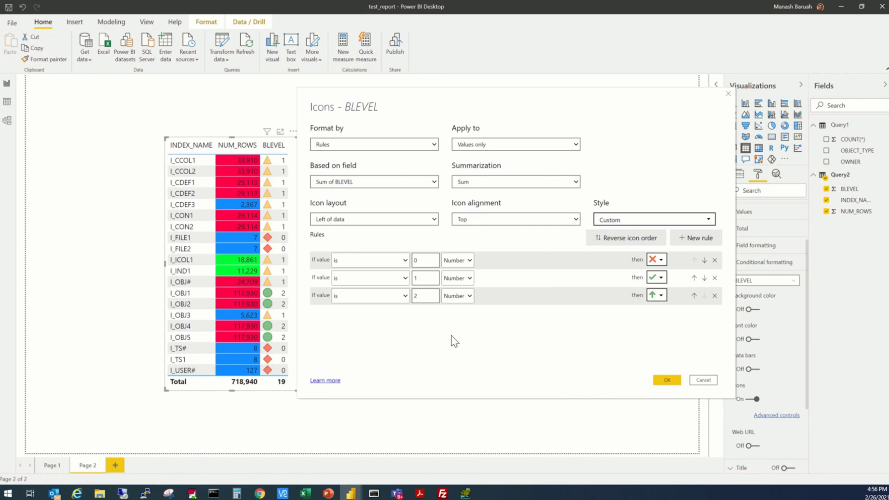
Add a fourth rule giving blank BLEVEL values a yellow exclamation icon, and apply the icon rules
left_click(697, 239)
left_click(403, 313)
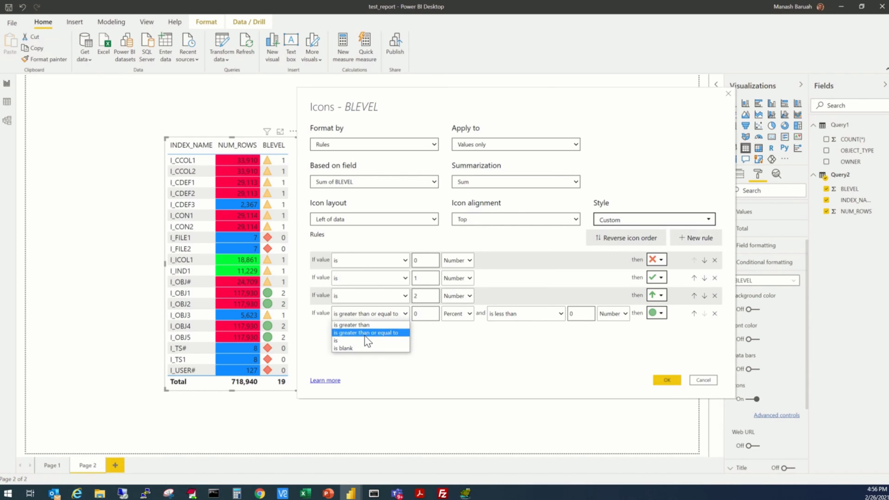
left_click(375, 343)
left_click_drag(428, 314, 397, 311)
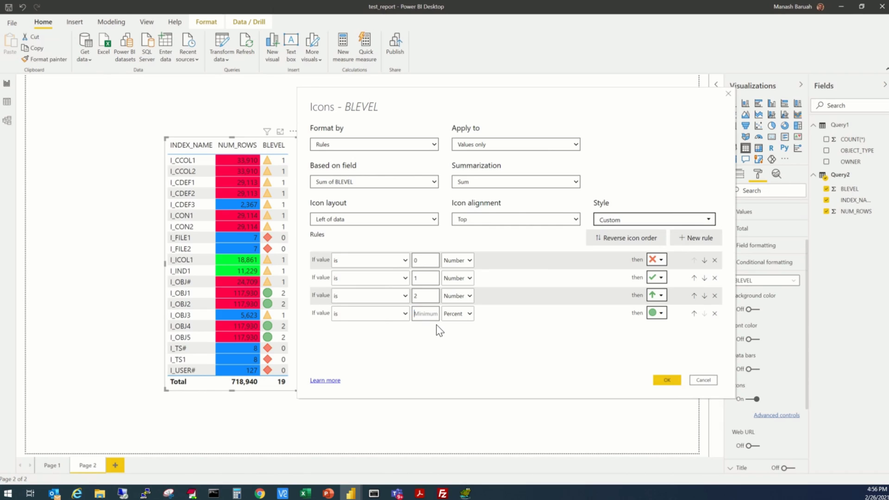
key("BackSpace")
left_click(381, 313)
left_click(368, 347)
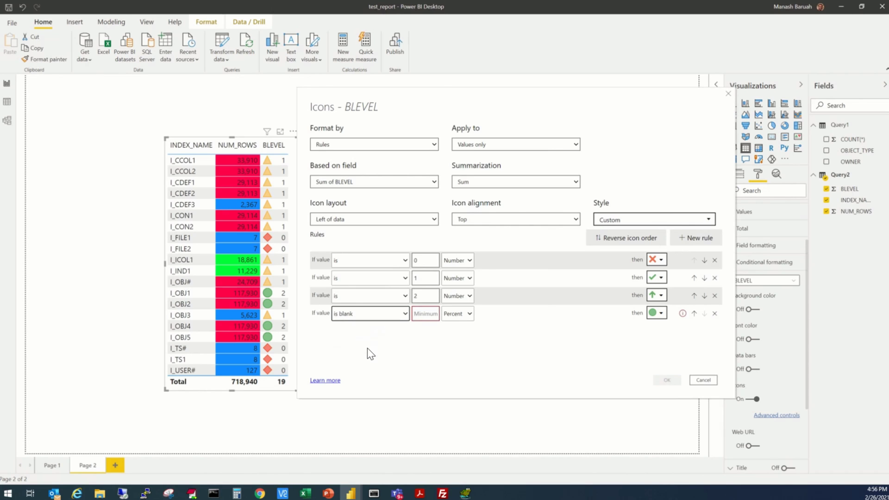
left_click(660, 314)
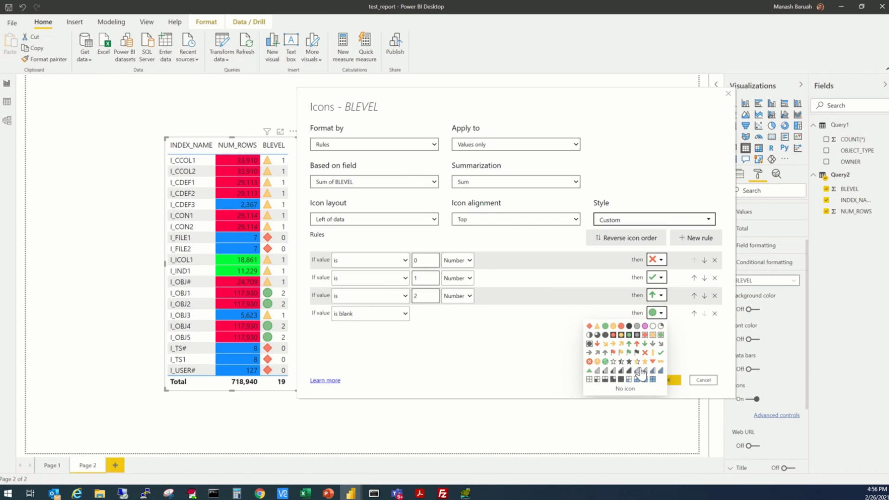
left_click(652, 352)
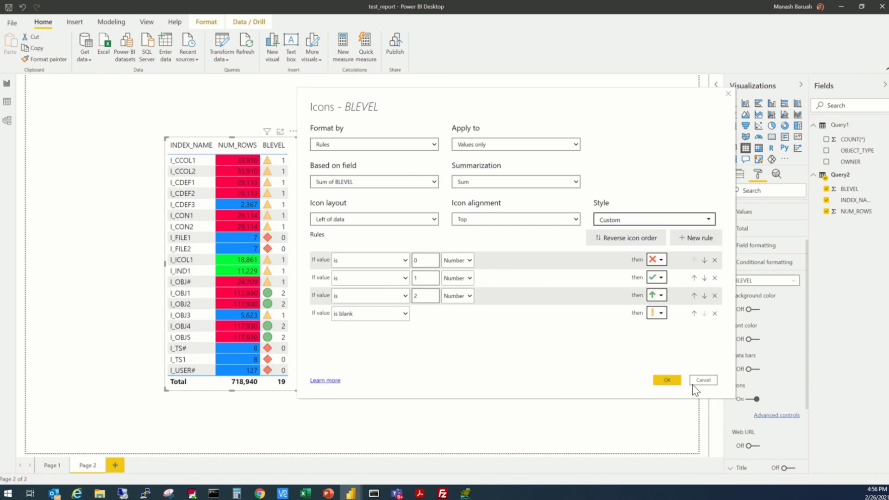
left_click(665, 385)
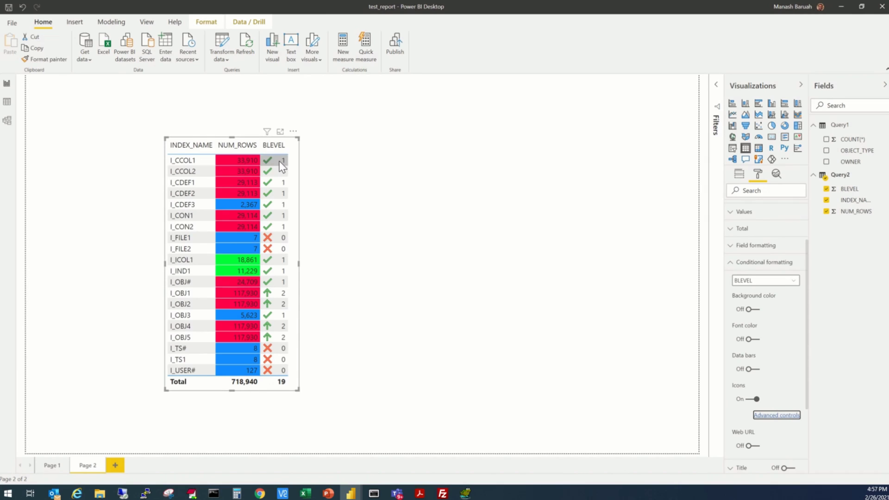
Drag the Page 2 index table further right, nearer the page centre
left_click_drag(279, 161, 363, 161)
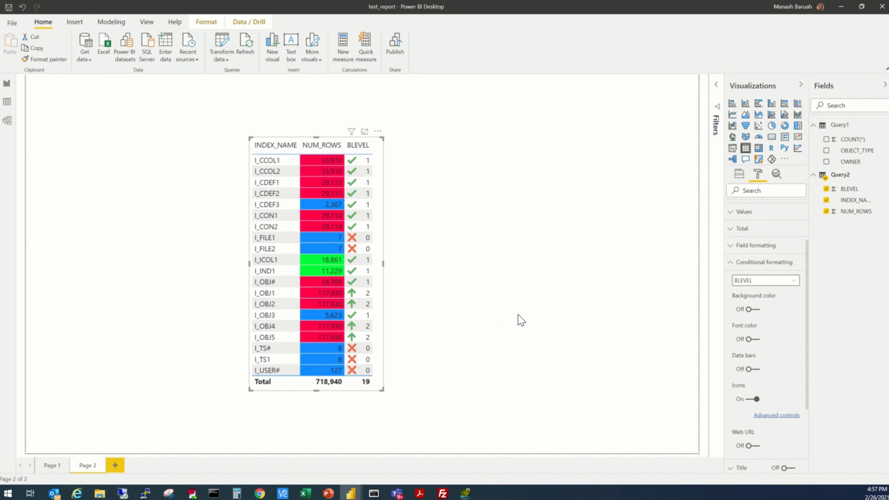